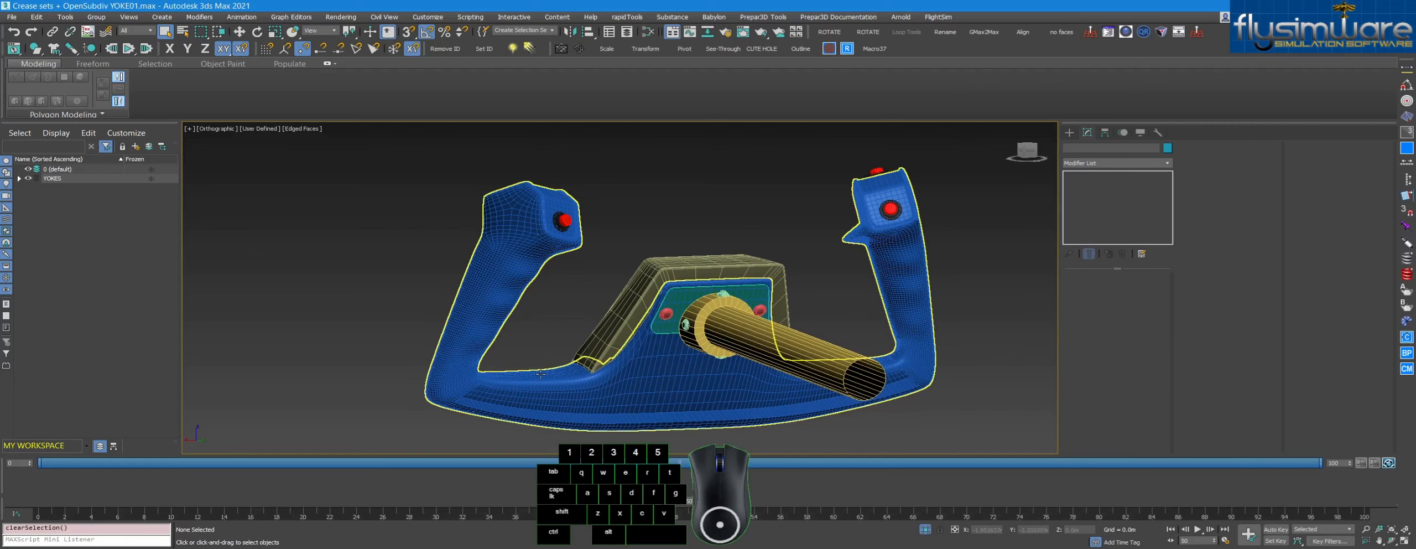
Step: Examine the complete yoke model from the rear and front, including the thumb area of a handle
alt+middle_drag(567, 347, 752, 324)
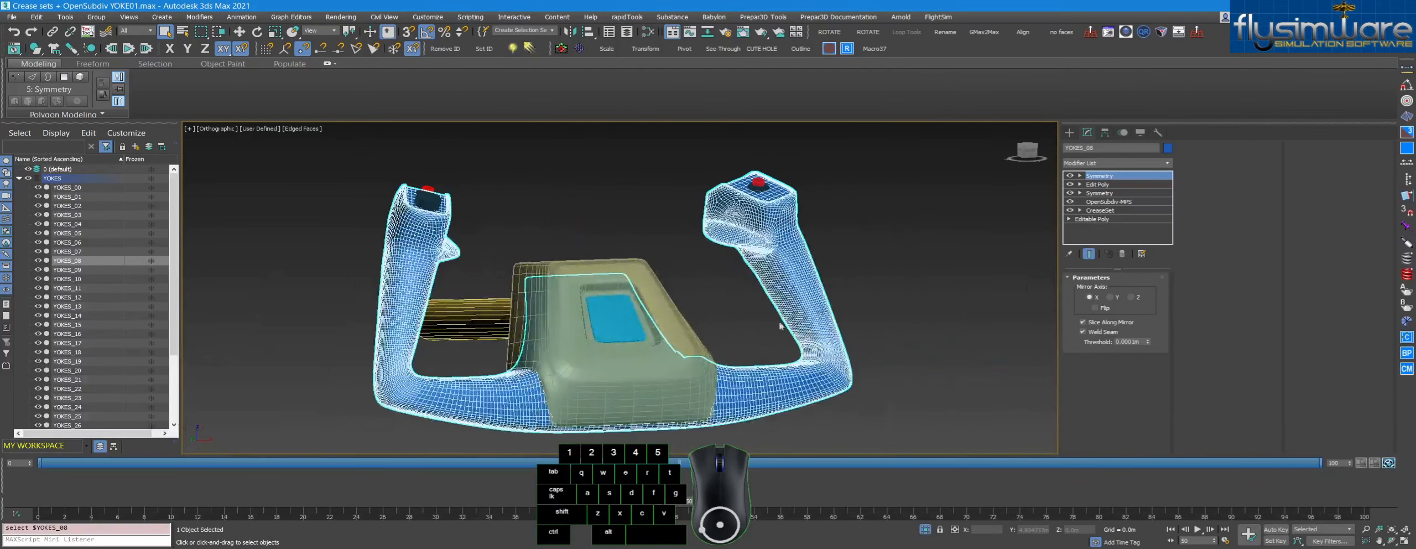
click(900, 289)
alt+middle_drag(901, 289, 762, 295)
scroll(769, 260, up, 5)
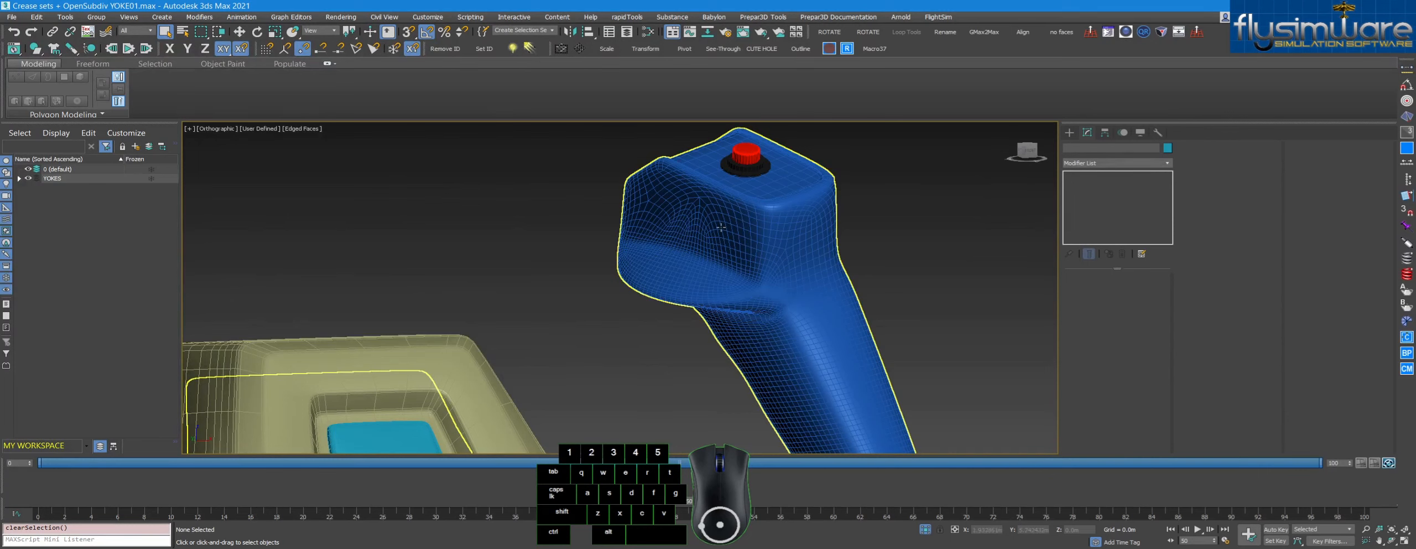
scroll(721, 227, down, 5)
alt+middle_drag(721, 227, 847, 287)
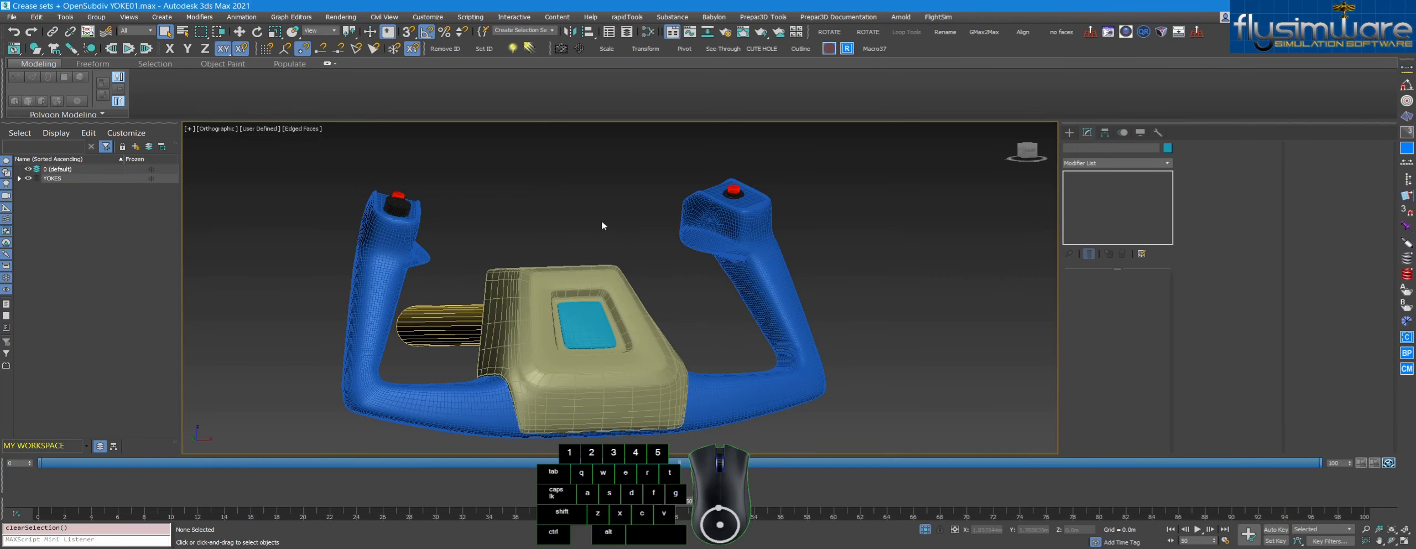
middle_drag(636, 213, 670, 209)
scroll(710, 259, down, 3)
middle_drag(704, 288, 823, 295)
middle_drag(556, 270, 780, 278)
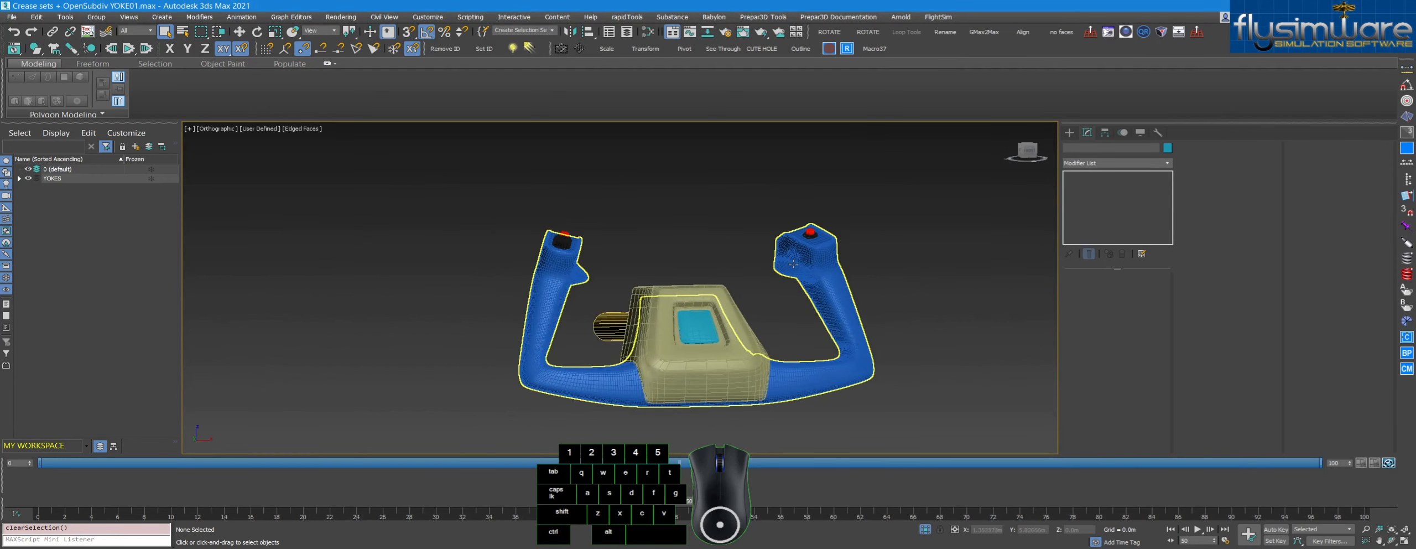
Step: Select the blue yoke body and inspect its wireframe around the handles and centre box
scroll(783, 260, up, 3)
click(782, 260)
alt+middle_drag(783, 260, 760, 302)
click(866, 263)
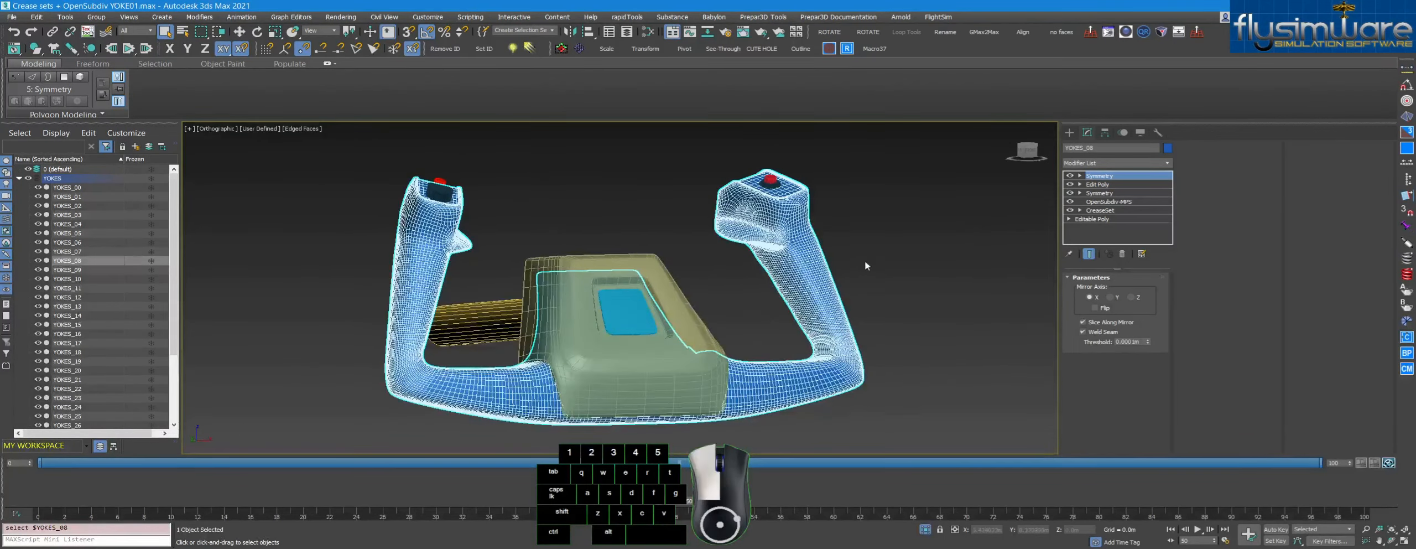
click(811, 263)
alt+middle_drag(810, 262, 744, 269)
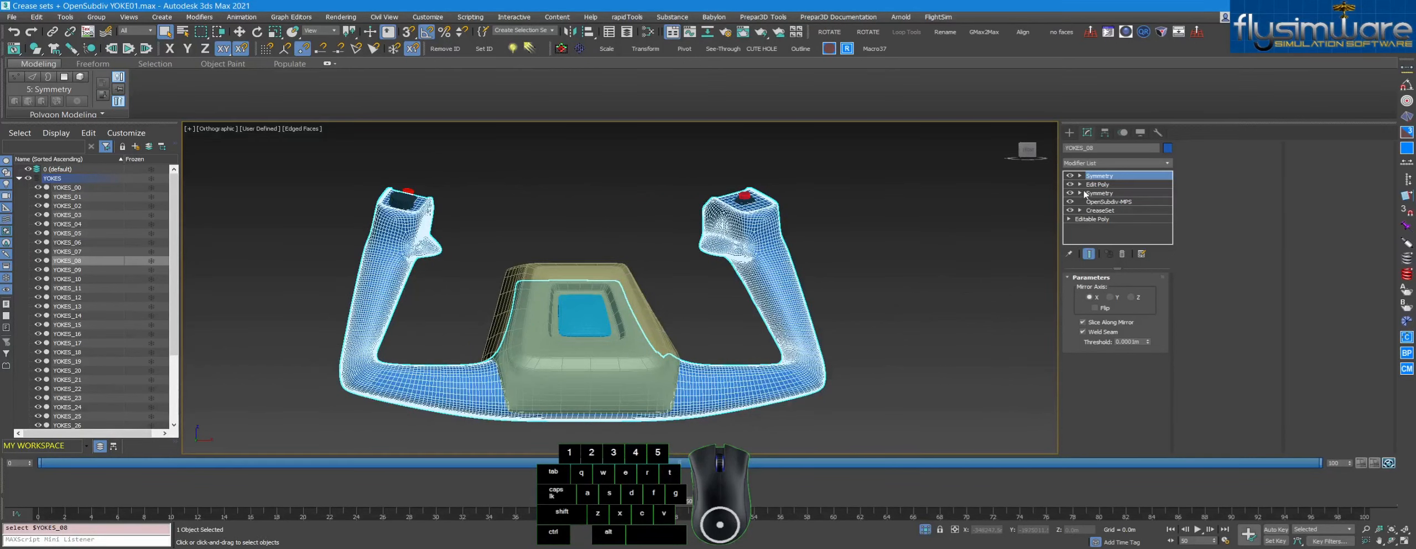
alt+middle_drag(870, 271, 801, 297)
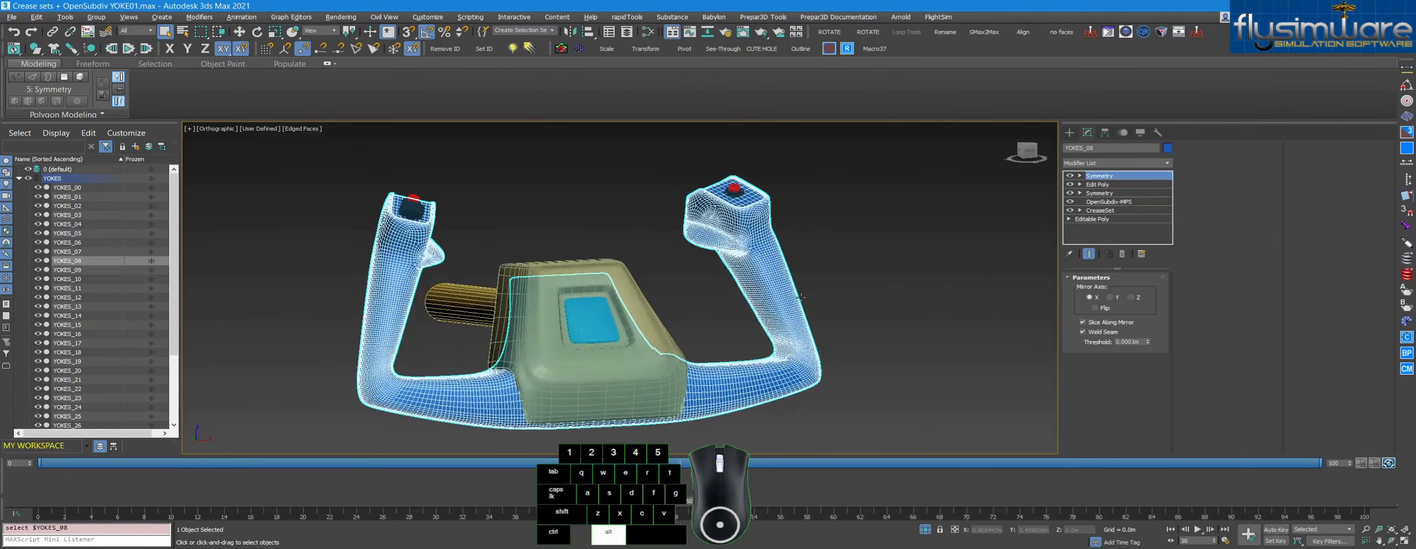
Step: Turn off the upper Symmetry and Edit Poly modifiers on the yoke body
click(1097, 185)
middle_drag(848, 258, 880, 232)
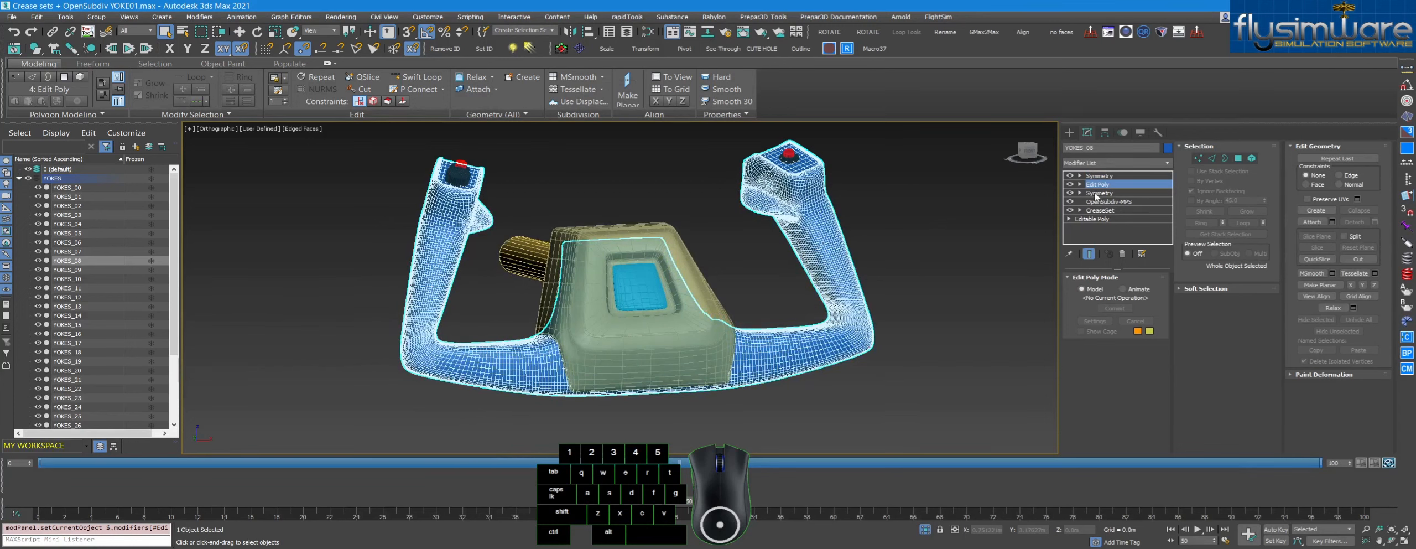
middle_drag(893, 222, 967, 204)
click(1069, 176)
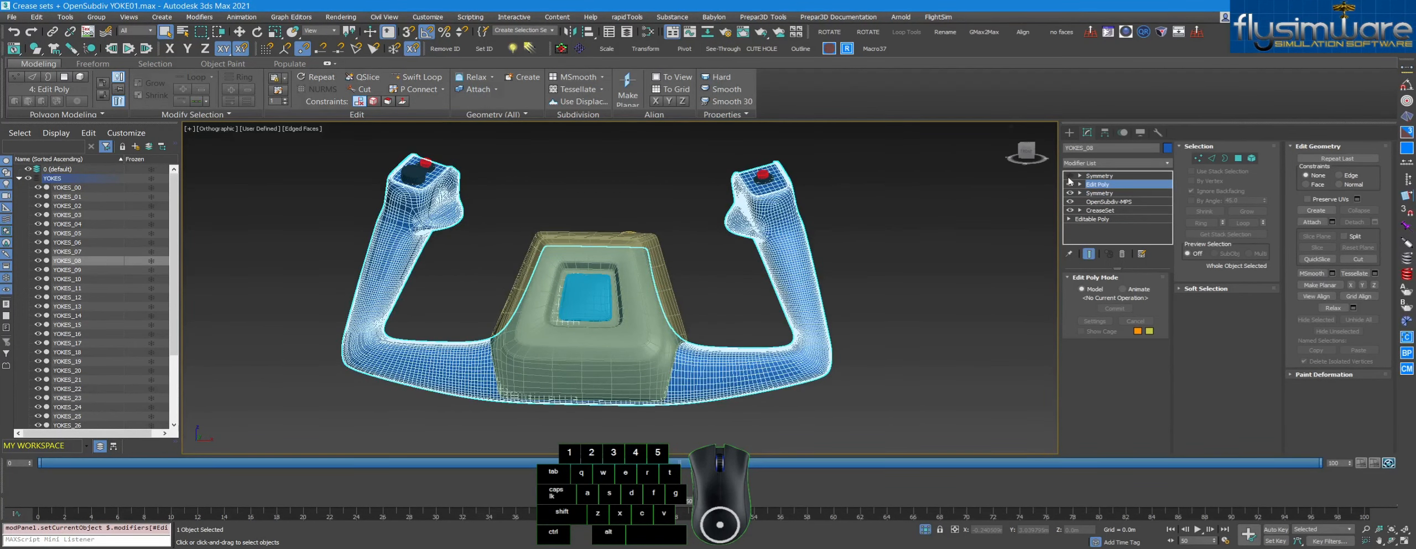
click(1070, 185)
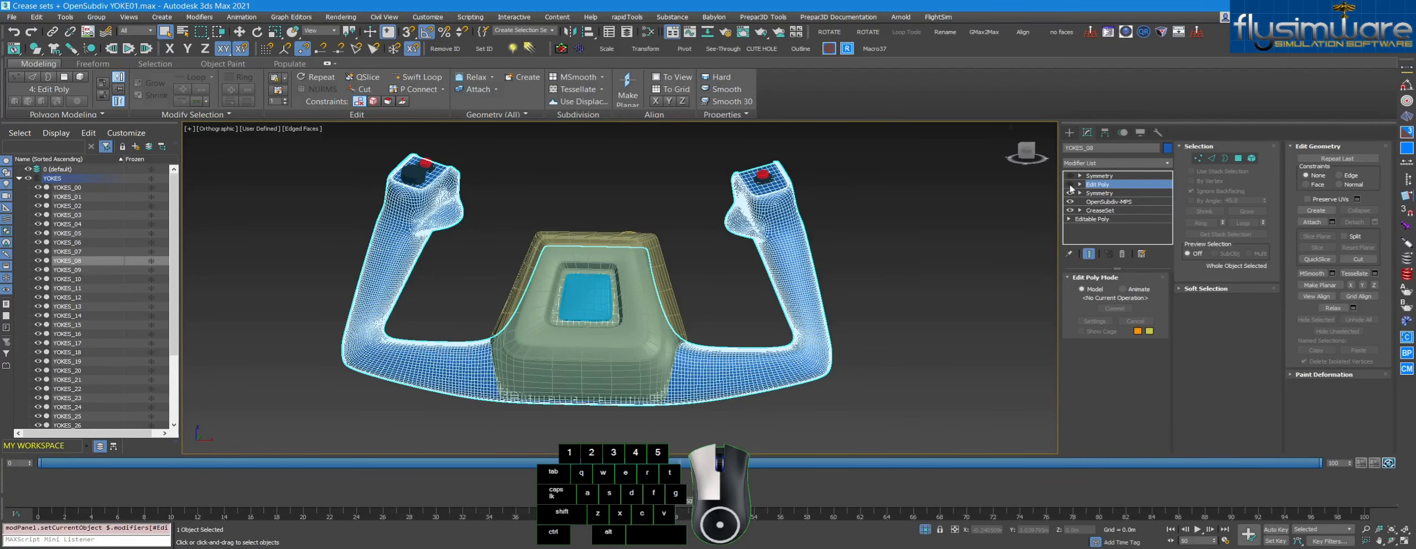
scroll(756, 270, up, 2)
middle_drag(775, 265, 719, 295)
scroll(719, 295, down, 3)
click(1099, 175)
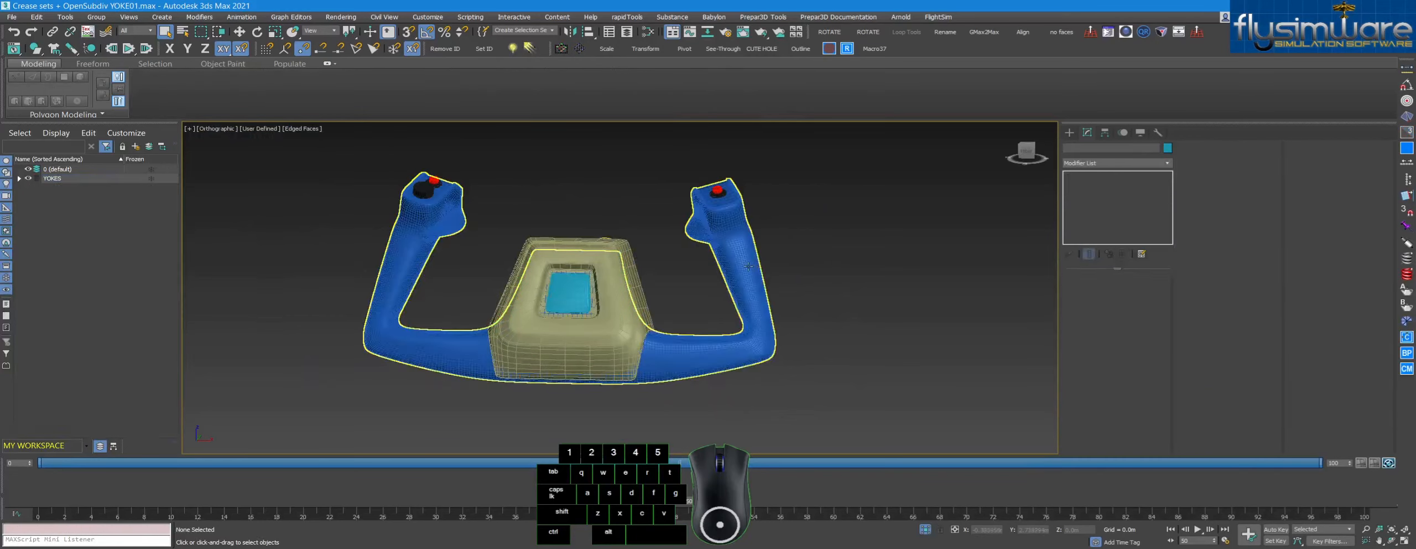
Step: Isolate the blue yoke body so all other parts are hidden
right_click(723, 279)
click(752, 190)
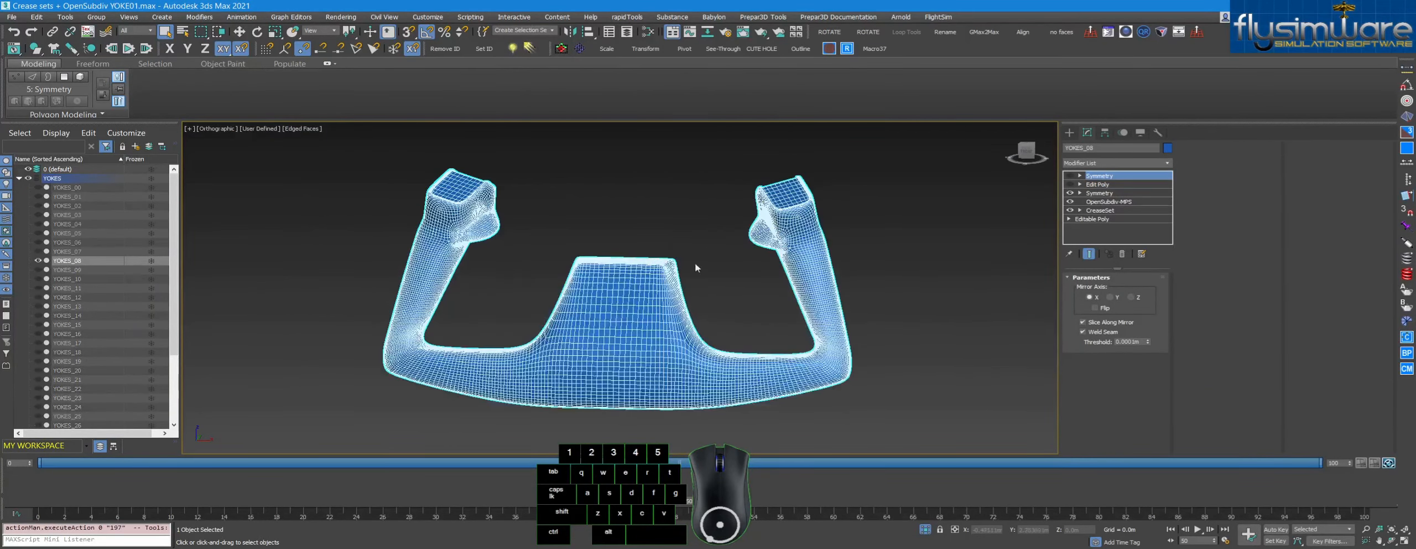
alt+middle_drag(694, 265, 825, 253)
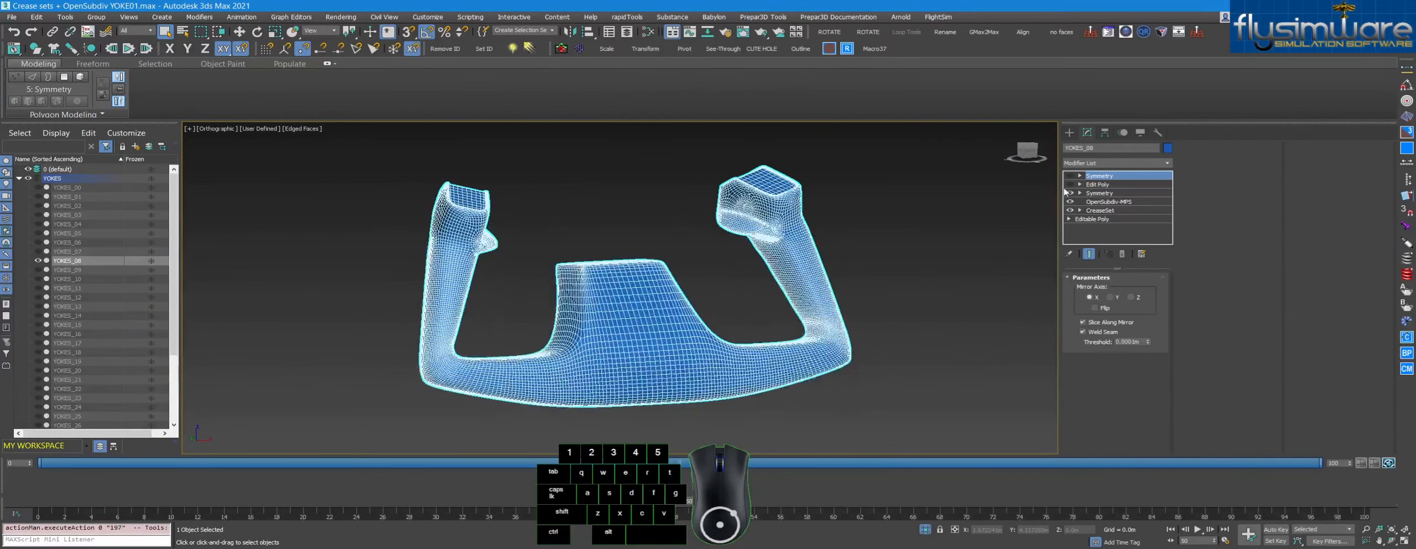
Step: Turn Edit Poly and the upper Symmetry back on and inspect the yoke body's centre section
click(1070, 184)
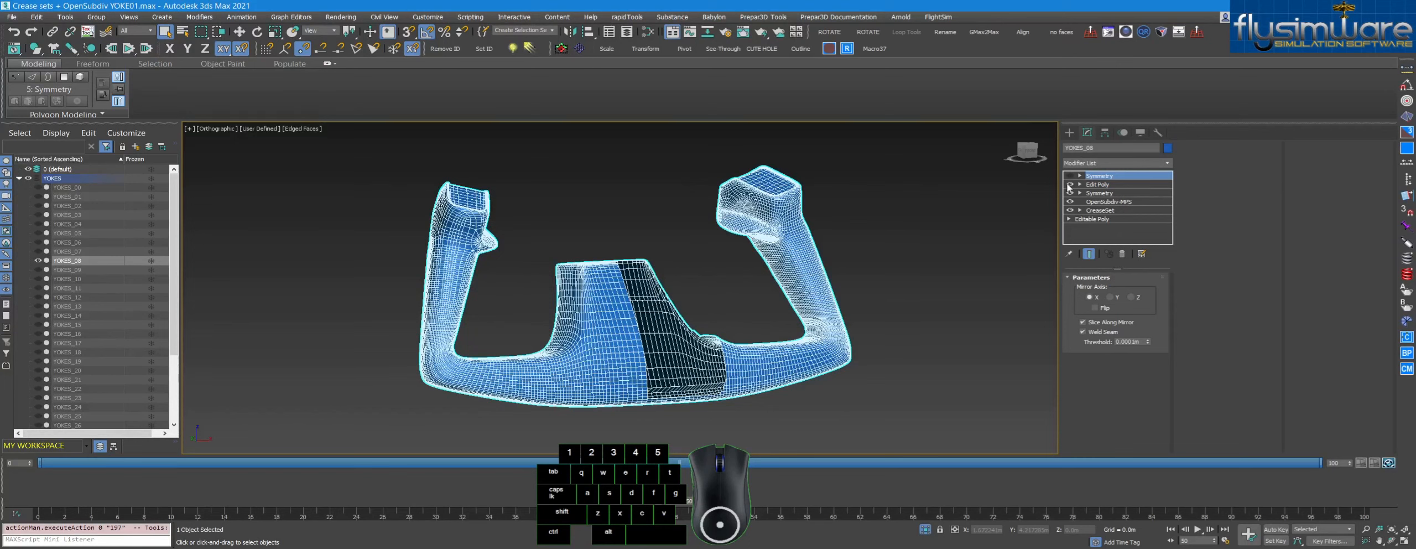
click(1070, 177)
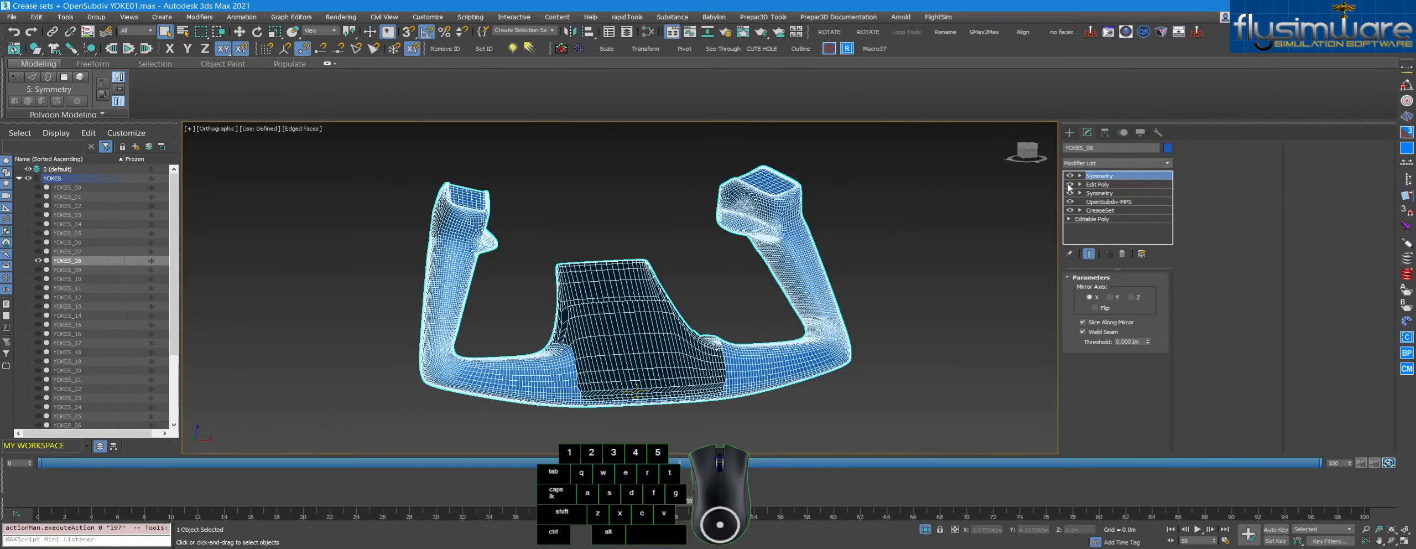
alt+middle_drag(837, 256, 658, 281)
alt+middle_drag(554, 319, 656, 357)
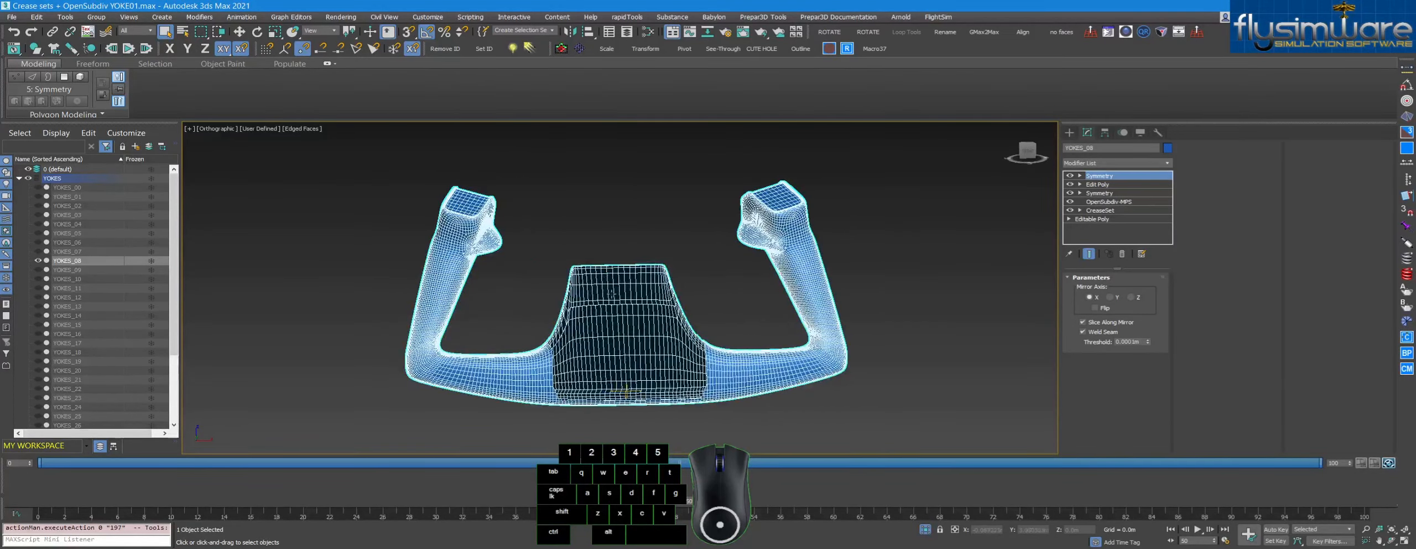
alt+middle_drag(295, 243, 723, 265)
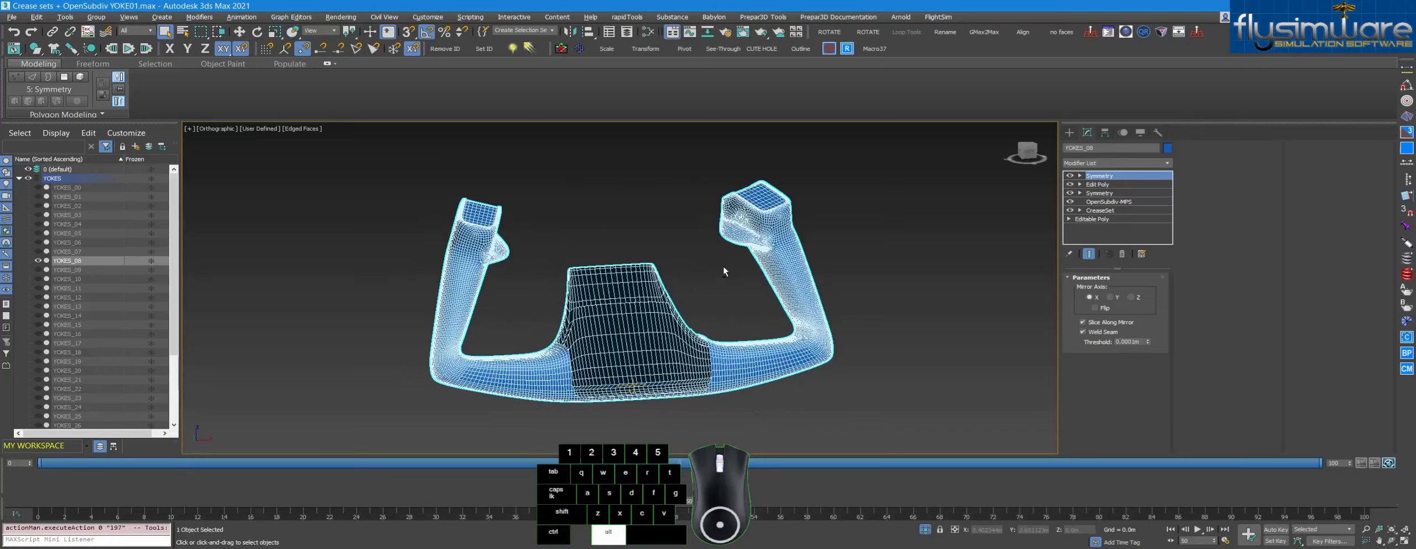
Step: Turn off both Symmetry modifiers and Edit Poly to show only the modelled half of the yoke
click(1070, 176)
click(1070, 185)
mouse_move(853, 278)
alt+middle_down()
mouse_move(759, 283)
mouse_move(872, 290)
alt+middle_up()
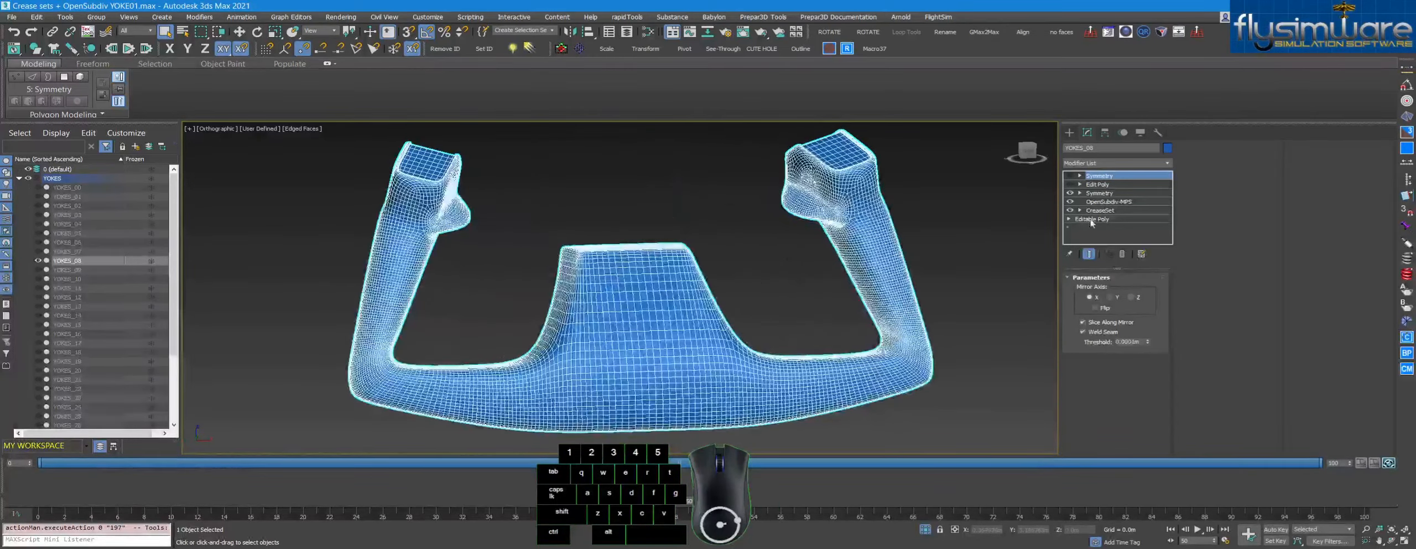
click(1070, 193)
alt+middle_drag(525, 221, 980, 228)
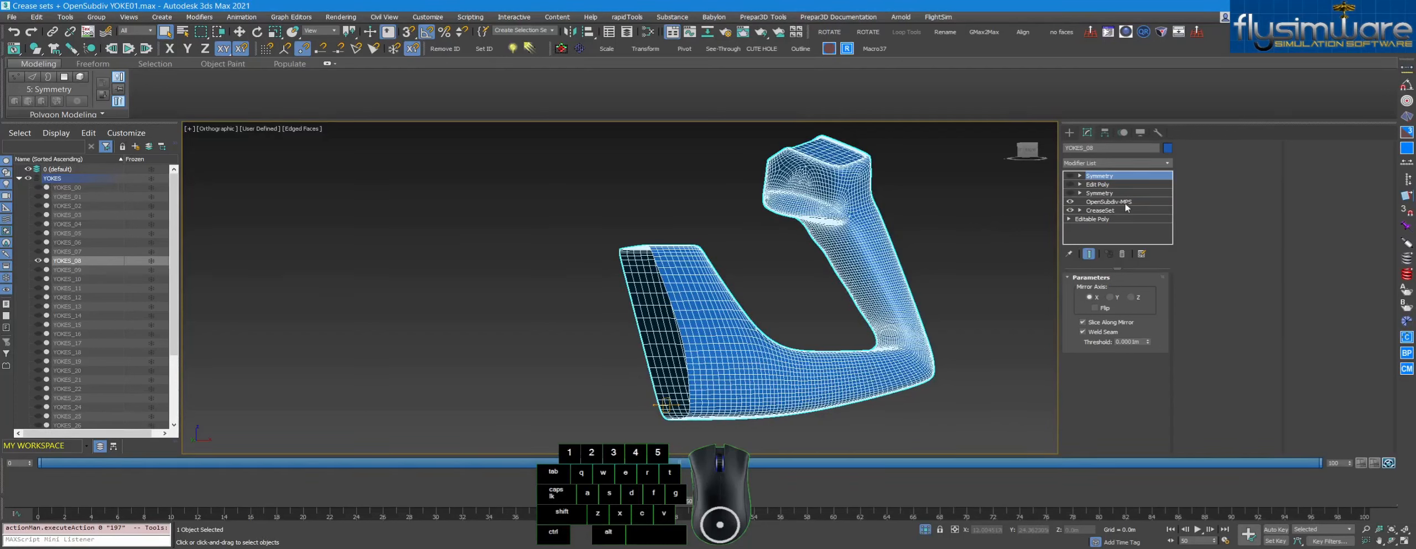
alt+middle_drag(935, 247, 882, 250)
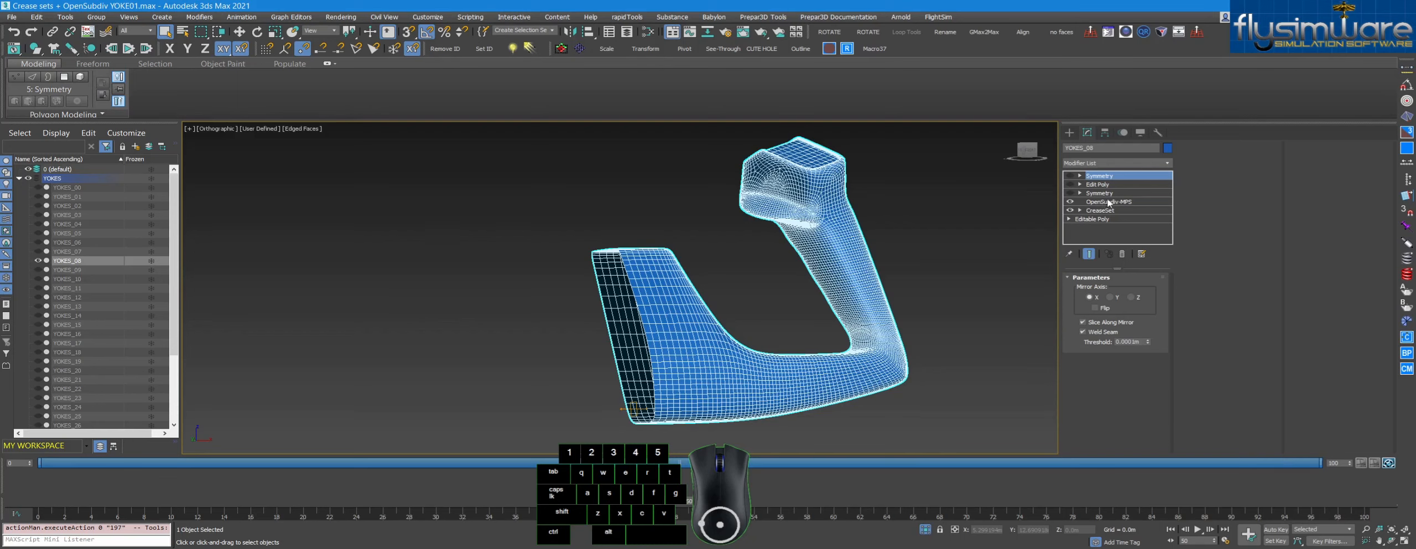
alt+middle_drag(918, 263, 951, 257)
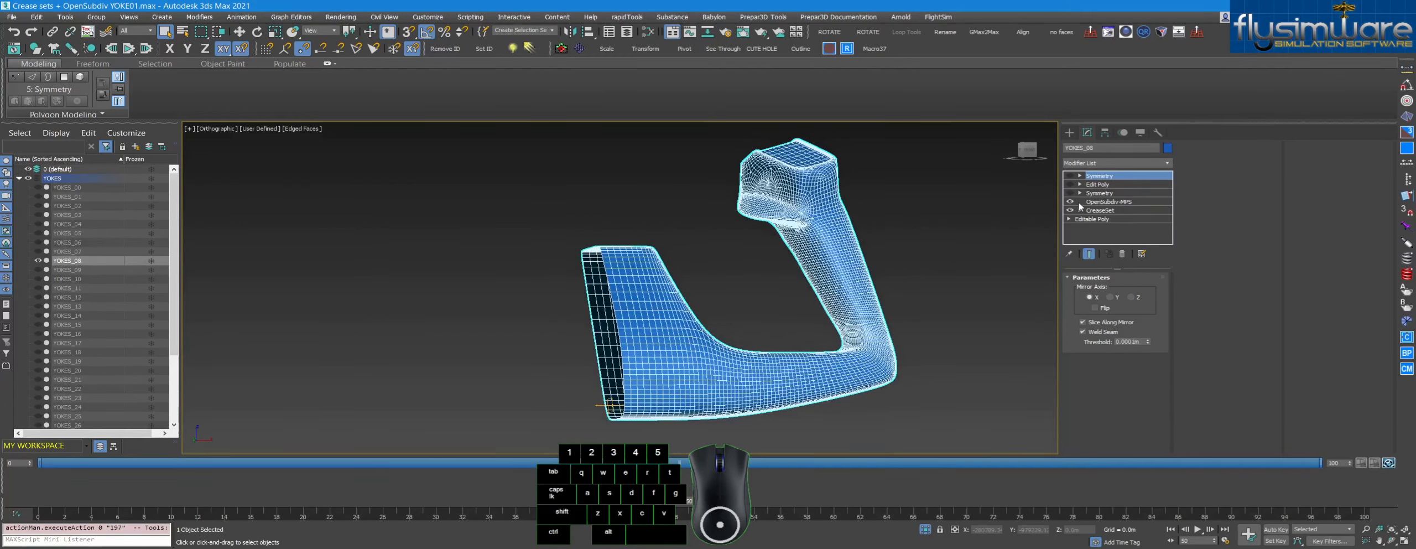
Step: Compare the half yoke with the OpenSubdiv modifier off and on, ending with it off
click(1070, 202)
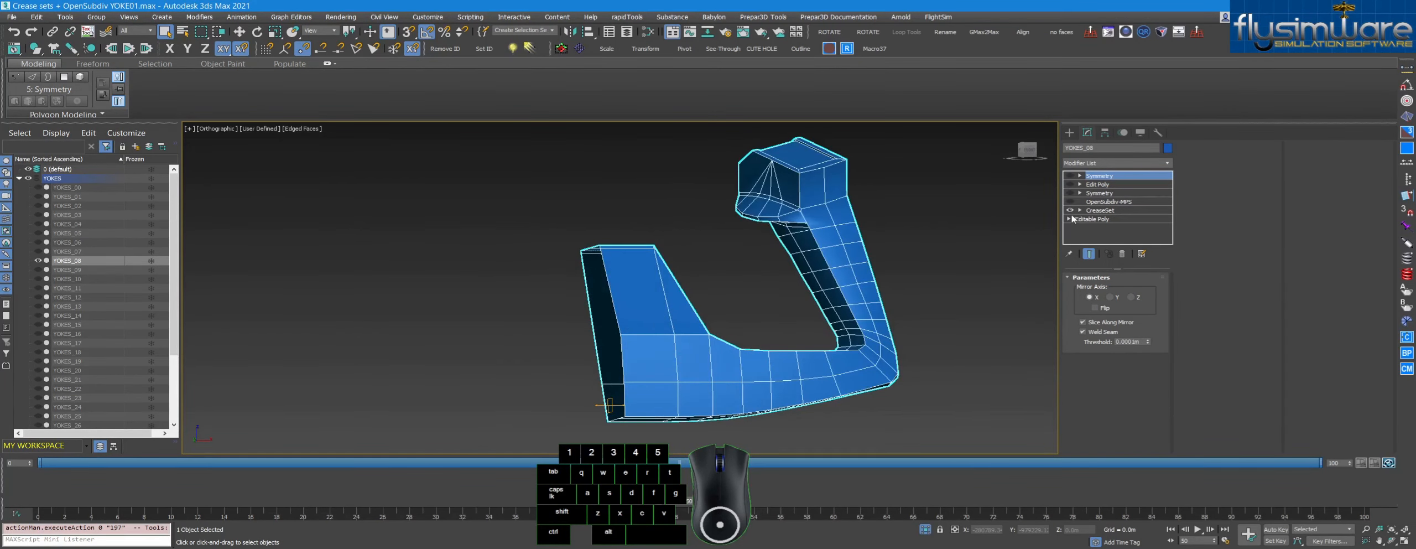
alt+middle_drag(846, 256, 840, 227)
scroll(785, 225, up, 3)
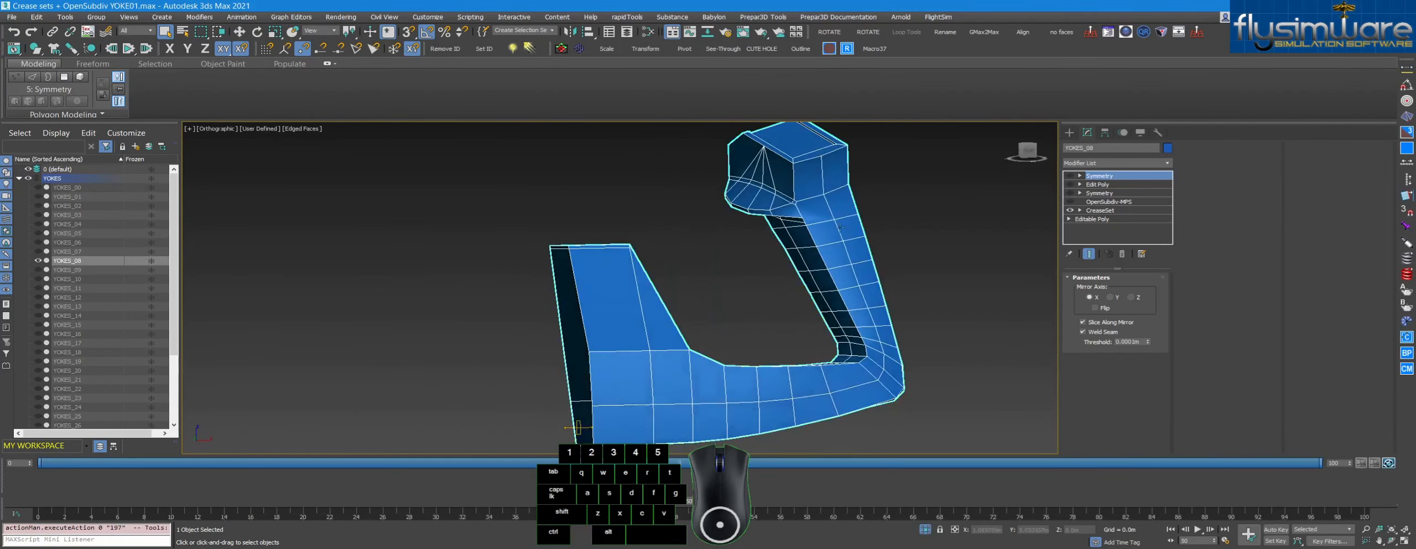
click(1070, 202)
scroll(812, 197, up, 5)
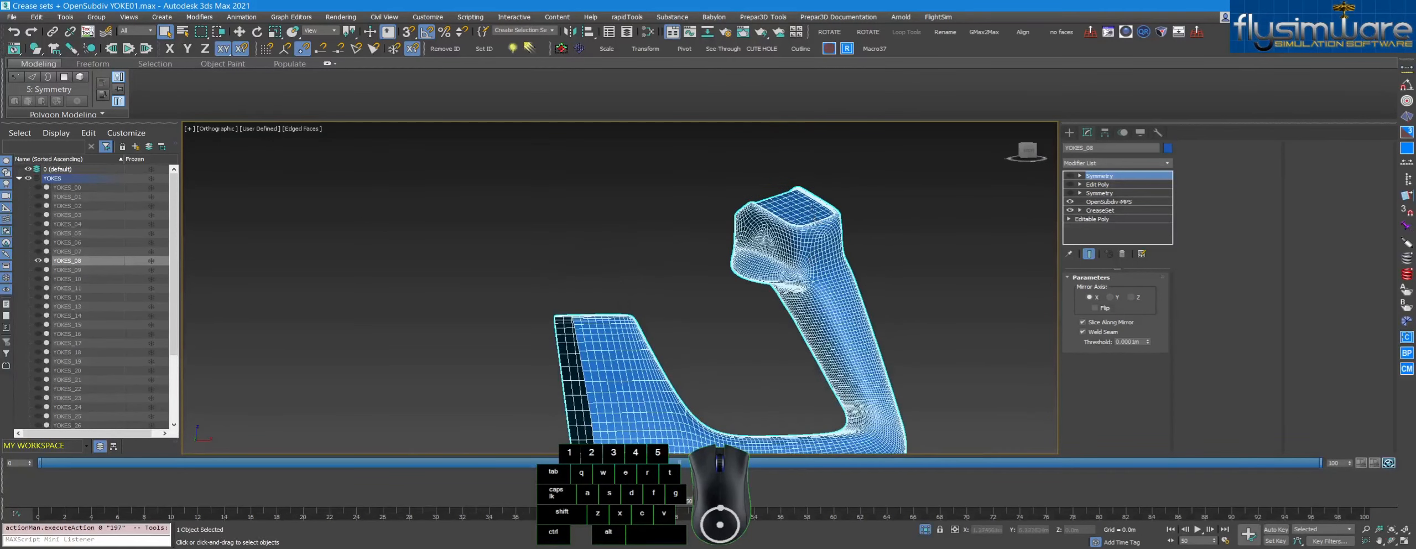
click(1070, 202)
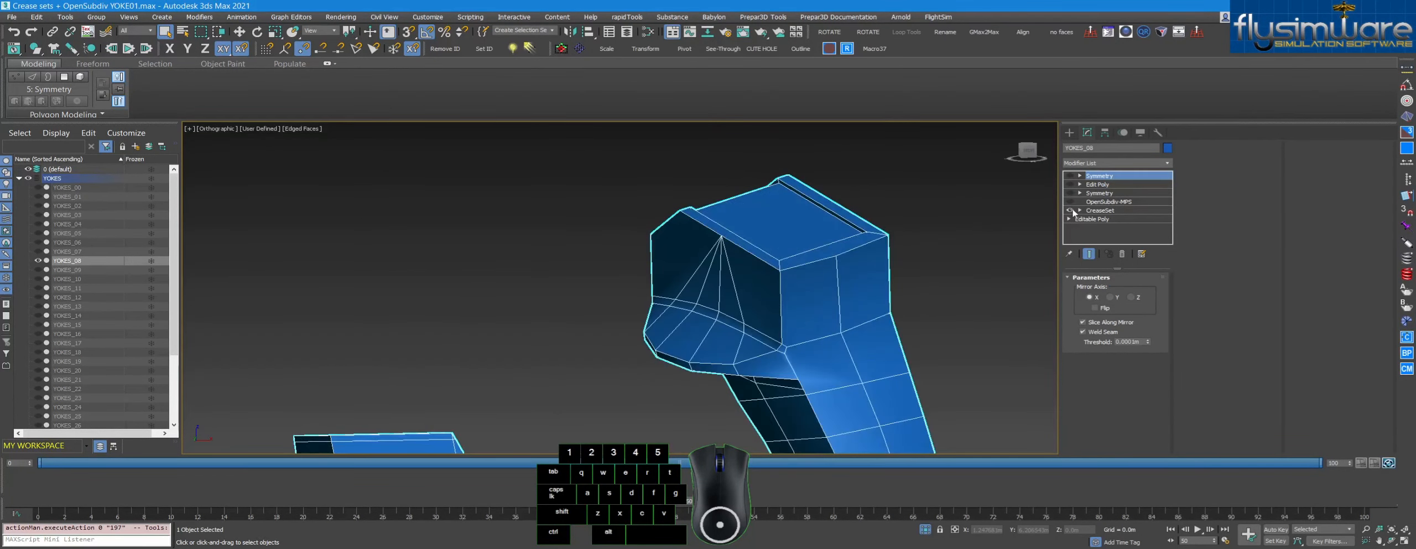
Step: Enter vertex editing on the Editable Poly base, select a row of vertices across the handle, and clear the selection
click(1087, 219)
scroll(920, 307, down, 4)
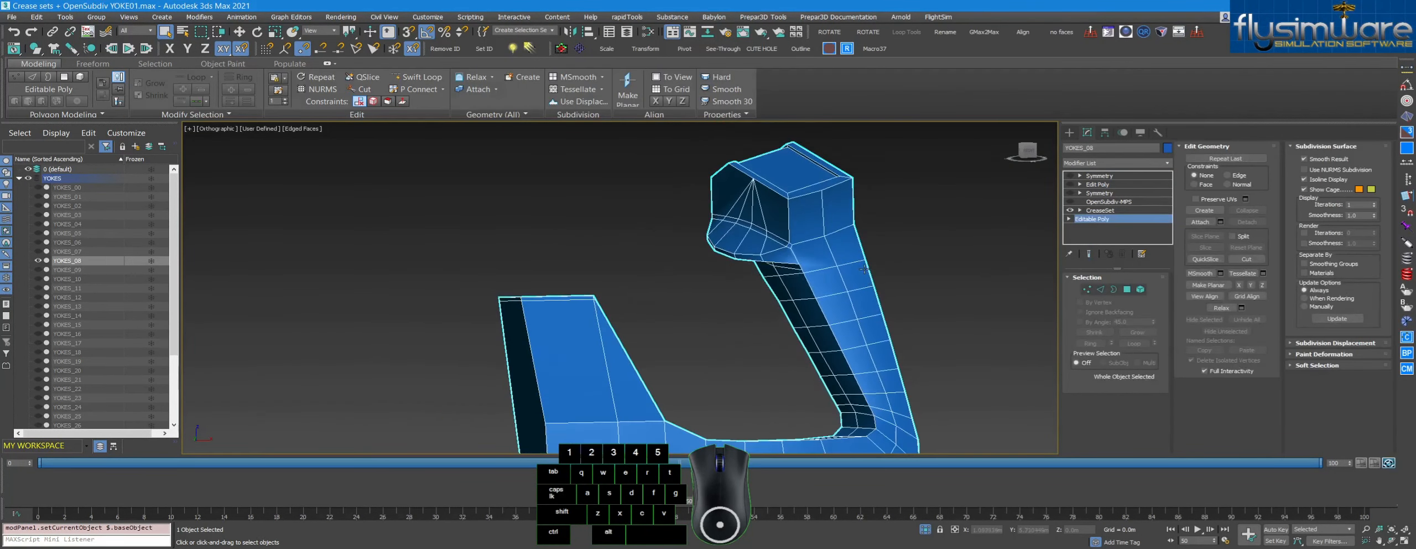
click(1087, 290)
alt+middle_drag(873, 274, 797, 322)
drag(755, 308, 915, 329)
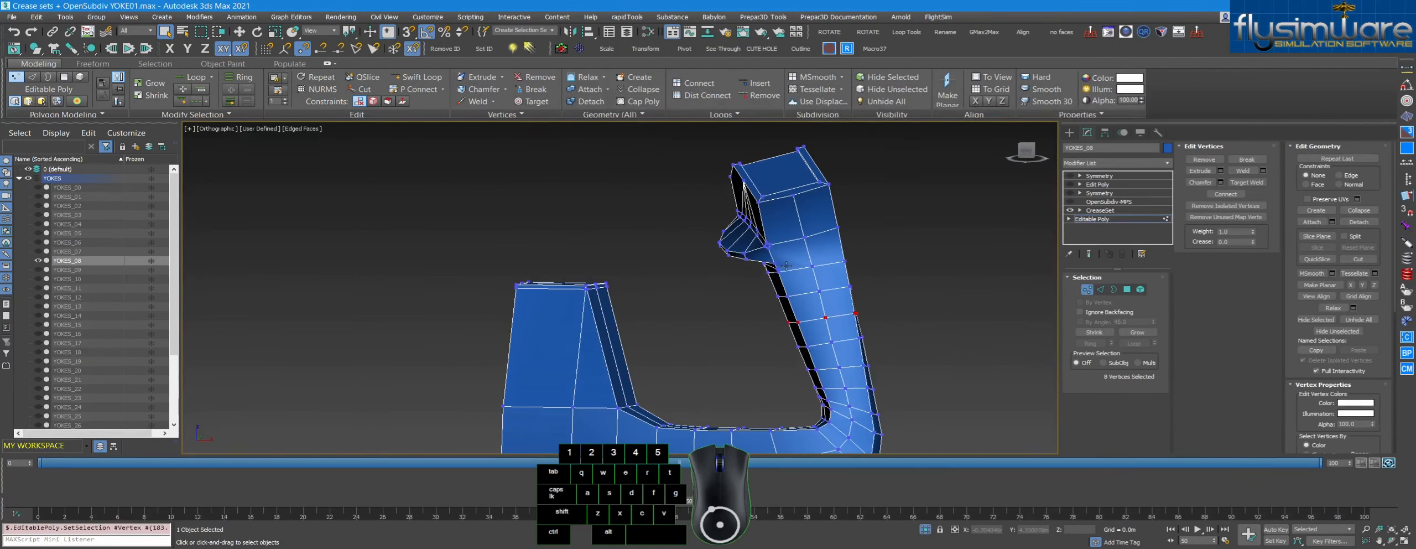
middle_drag(837, 332, 827, 280)
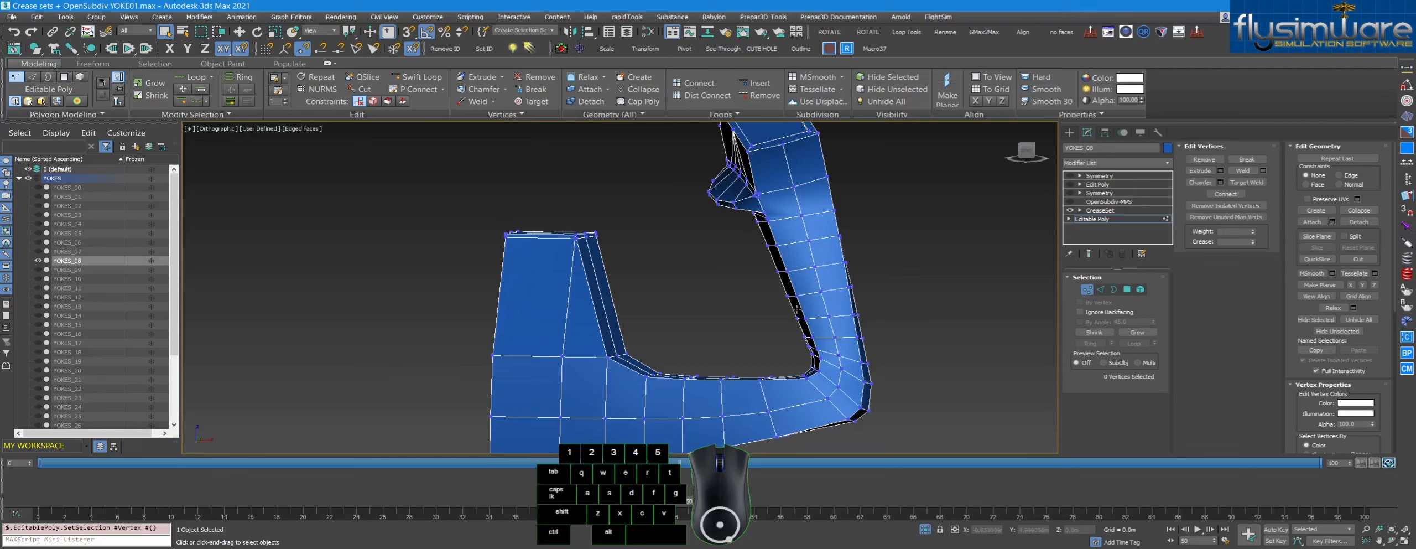
Step: Examine the low-poly cage around the handle, the lower bend and the finger grooves on the grip
alt+middle_drag(765, 334, 794, 339)
alt+middle_drag(791, 376, 826, 229)
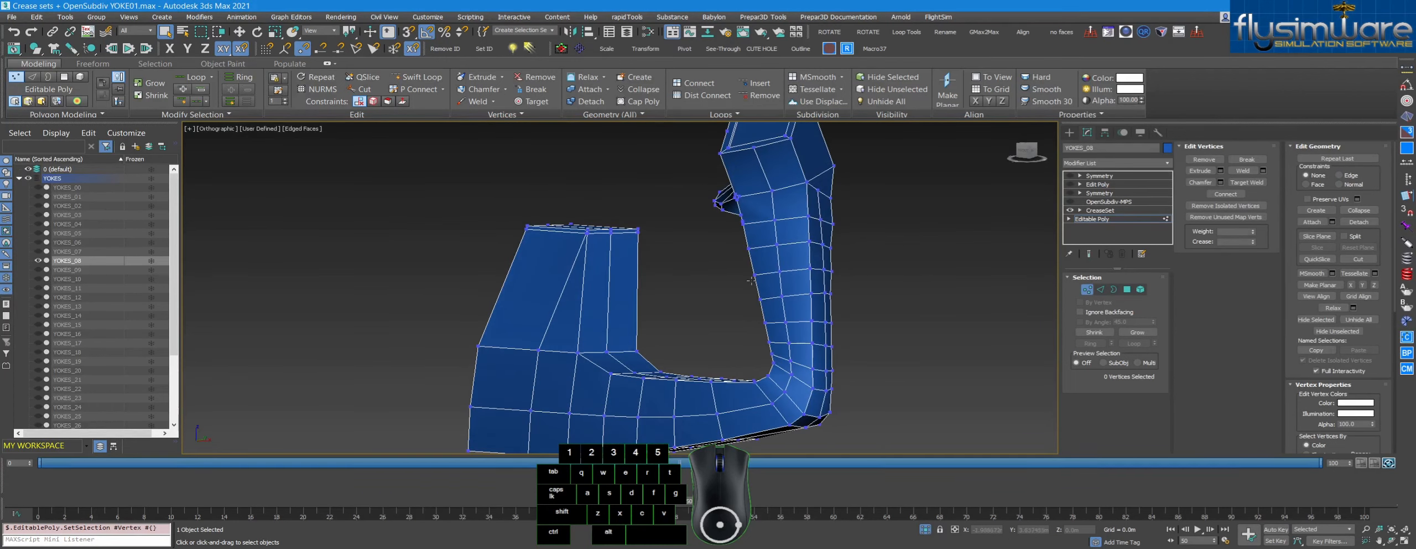
alt+middle_drag(717, 297, 629, 271)
alt+middle_drag(653, 331, 753, 307)
scroll(753, 308, up, 5)
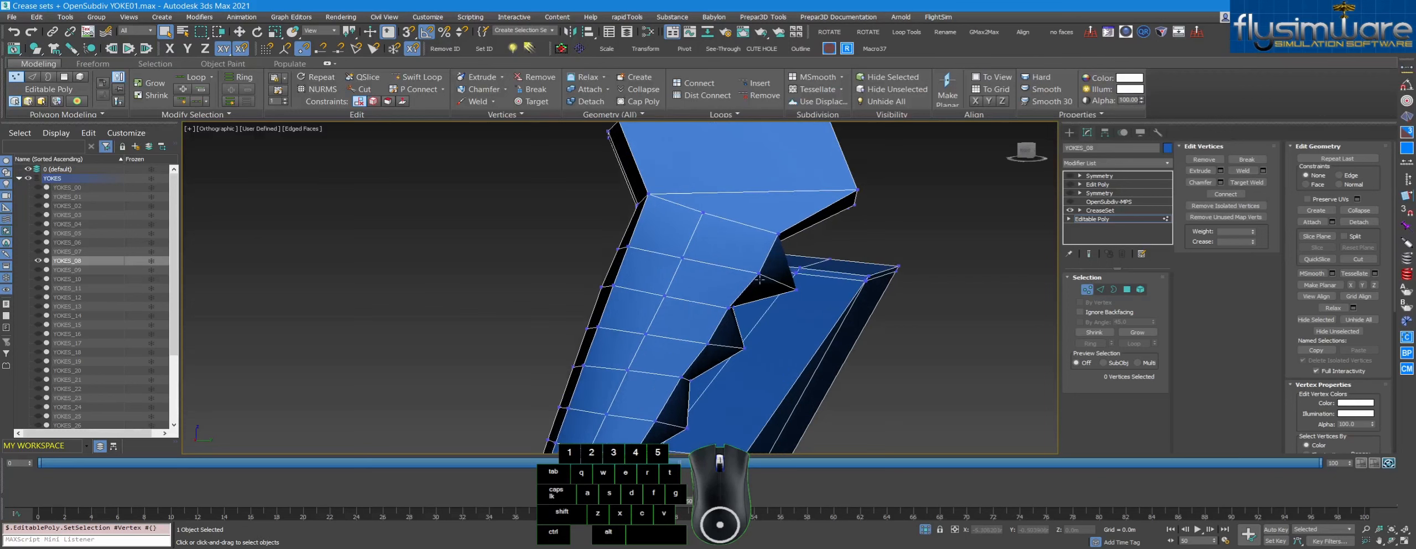
scroll(759, 226, down, 3)
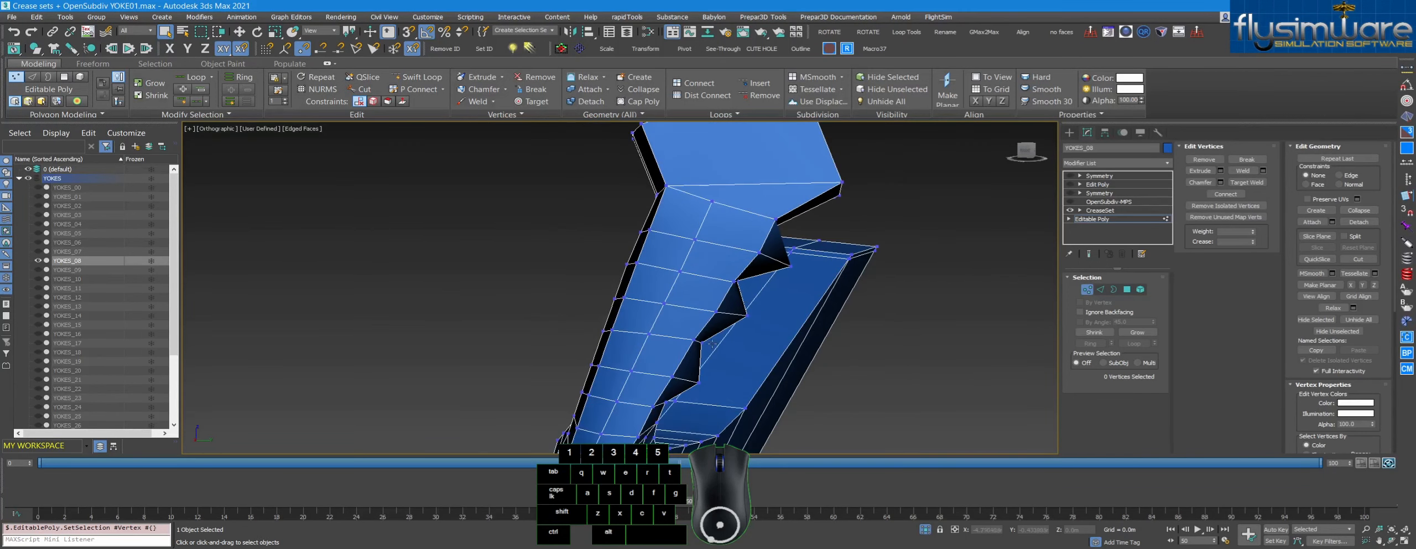
middle_drag(788, 244, 776, 222)
alt+middle_drag(726, 296, 860, 243)
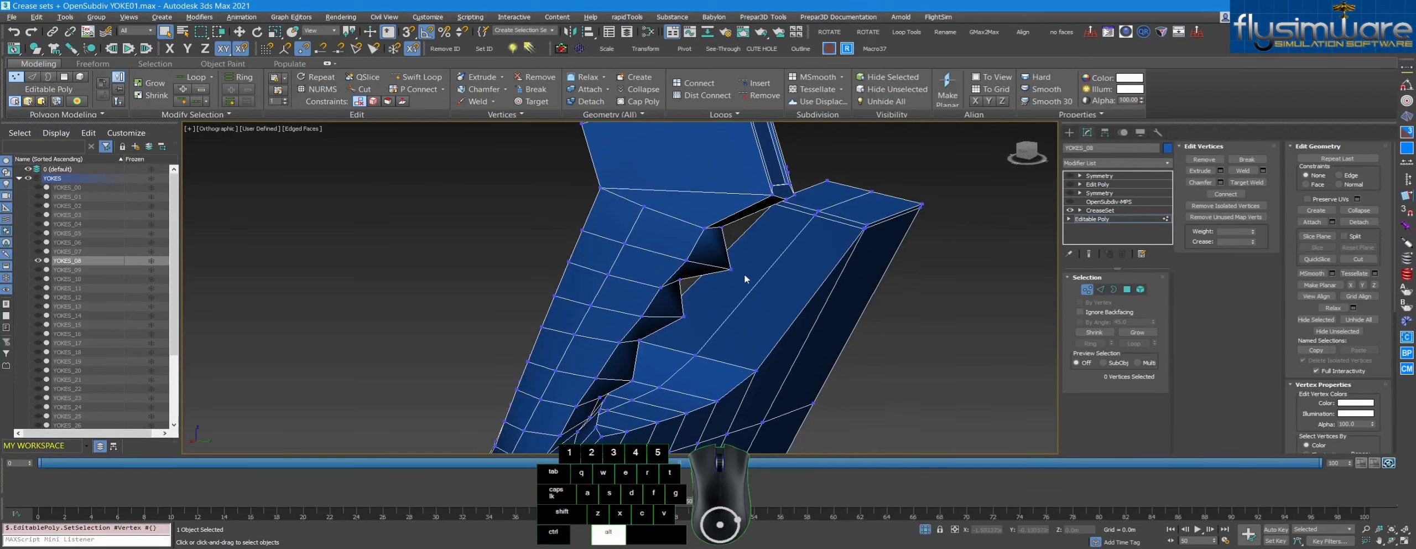
alt+middle_drag(744, 273, 796, 256)
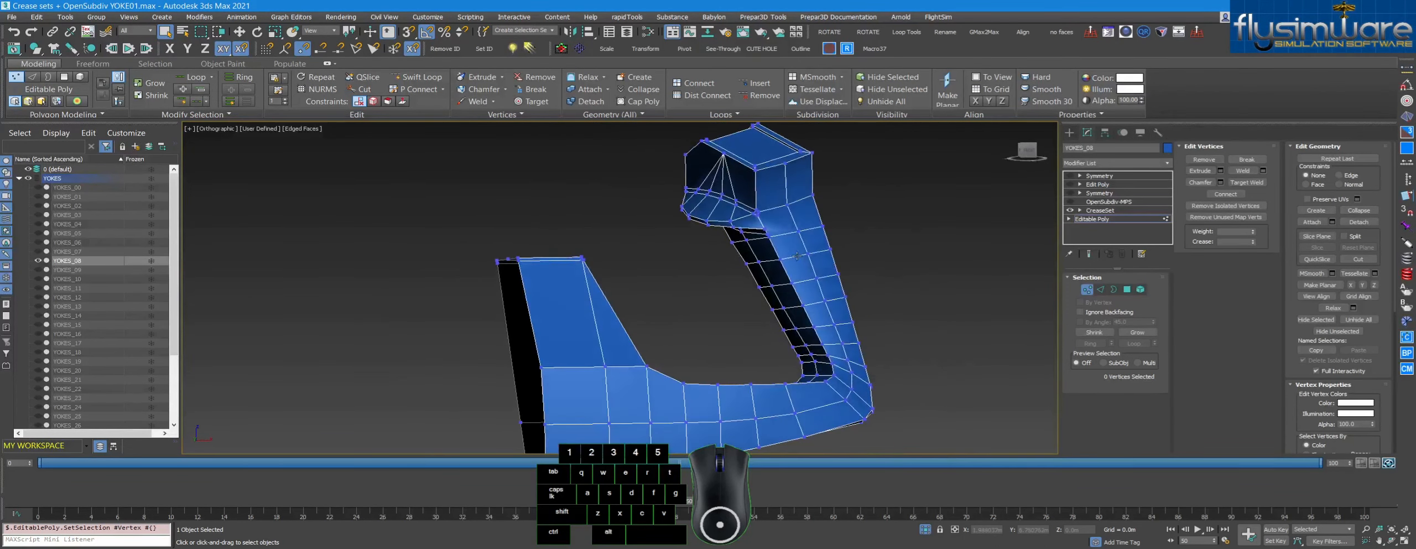
Step: Turn OpenSubdiv back on and open the crease sets of the CreaseSet modifier
click(1072, 201)
click(1106, 201)
click(1095, 211)
mouse_move(912, 279)
middle_down()
mouse_move(926, 277)
mouse_move(781, 291)
mouse_move(907, 294)
middle_up()
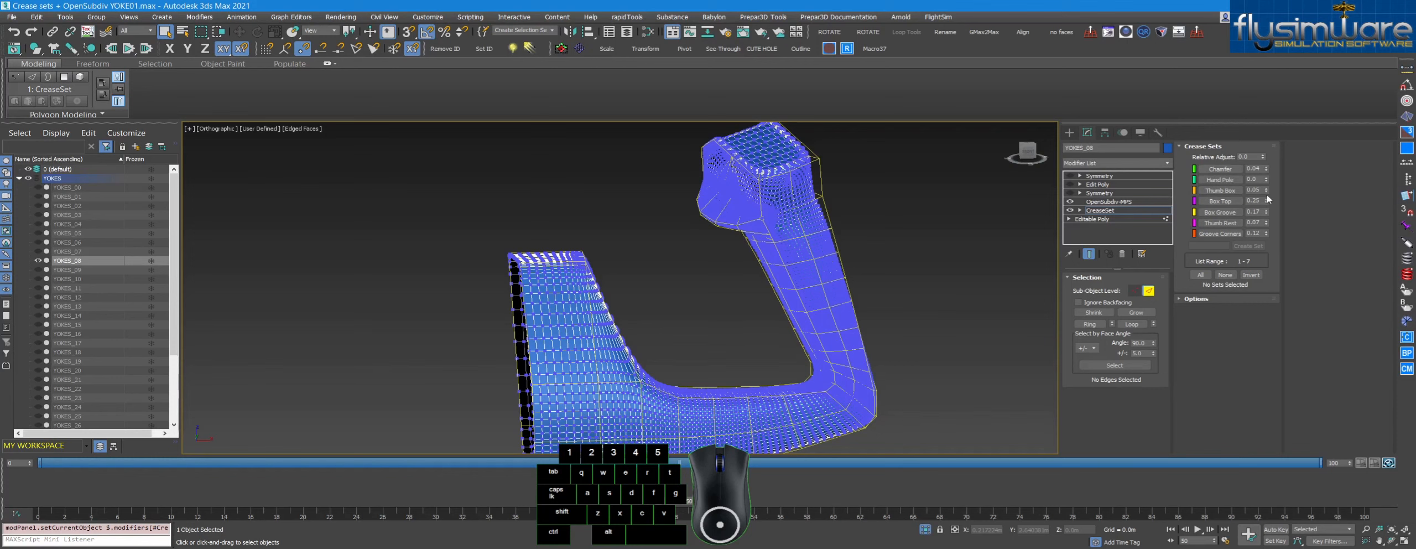
alt+middle_drag(868, 235, 874, 224)
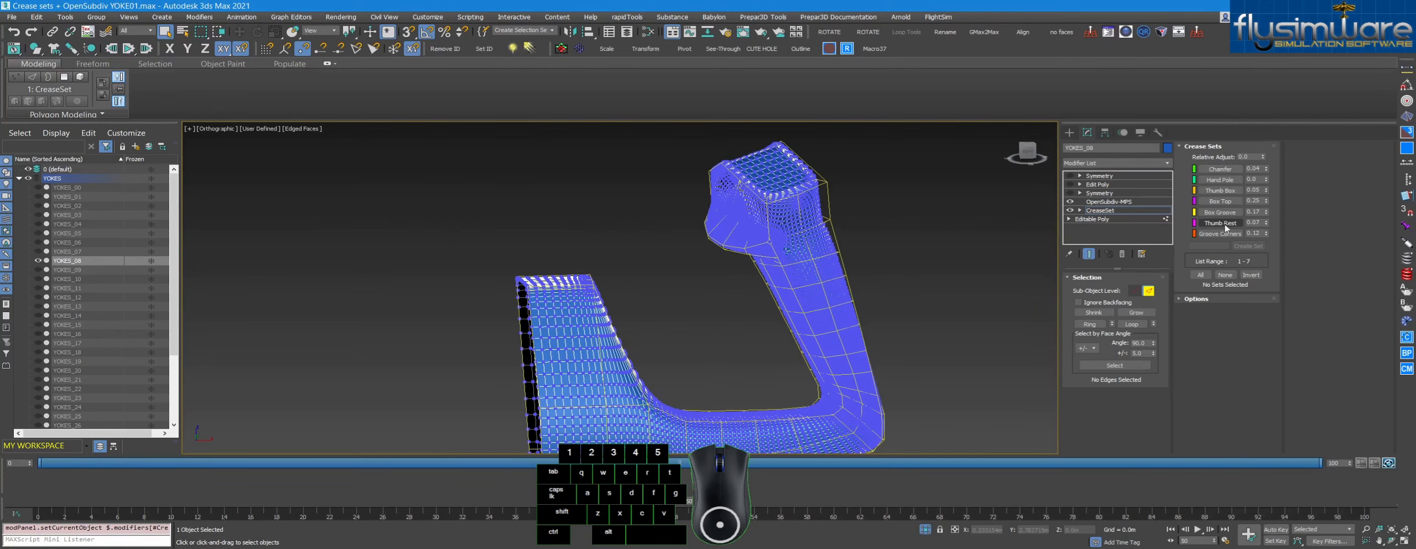
Step: Try lowering the Thumb Rest crease value to 0.0 in the CreaseSet modifier, and undo the change
middle_drag(947, 252, 950, 254)
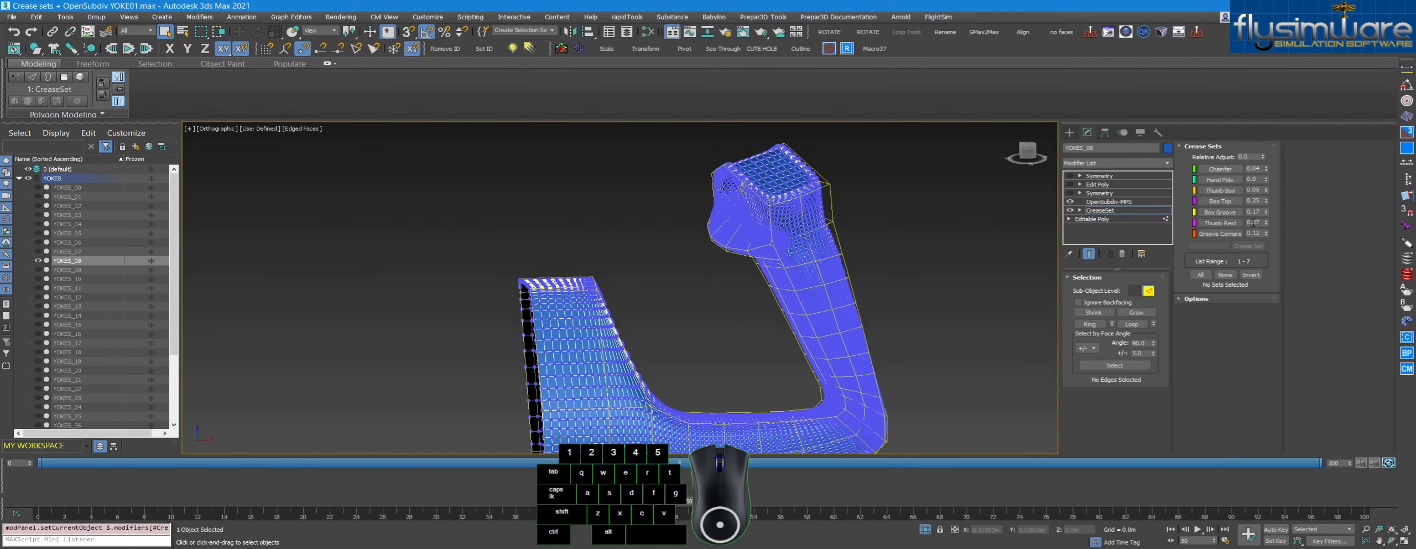
scroll(741, 199, up, 10)
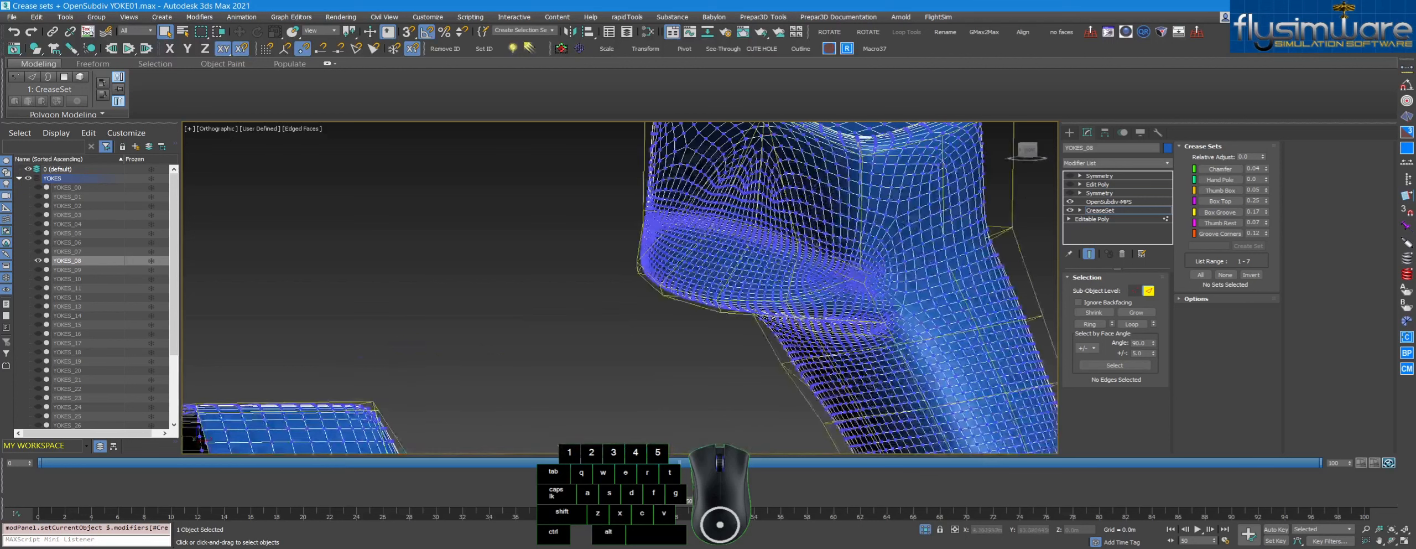
alt+middle_drag(863, 198, 834, 196)
mouse_move(1266, 223)
mouse_down()
mouse_move(1262, 208)
mouse_move(1259, 255)
mouse_move(1256, 204)
mouse_move(1258, 233)
mouse_up()
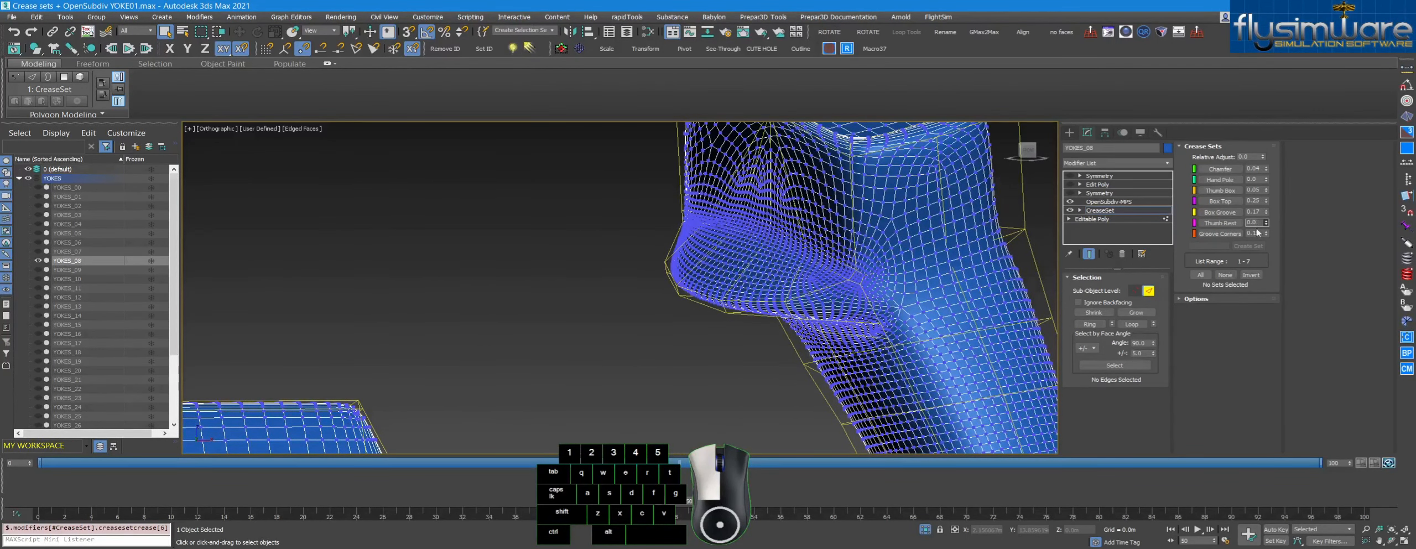
key(ctrl+z)
scroll(879, 260, up, 2)
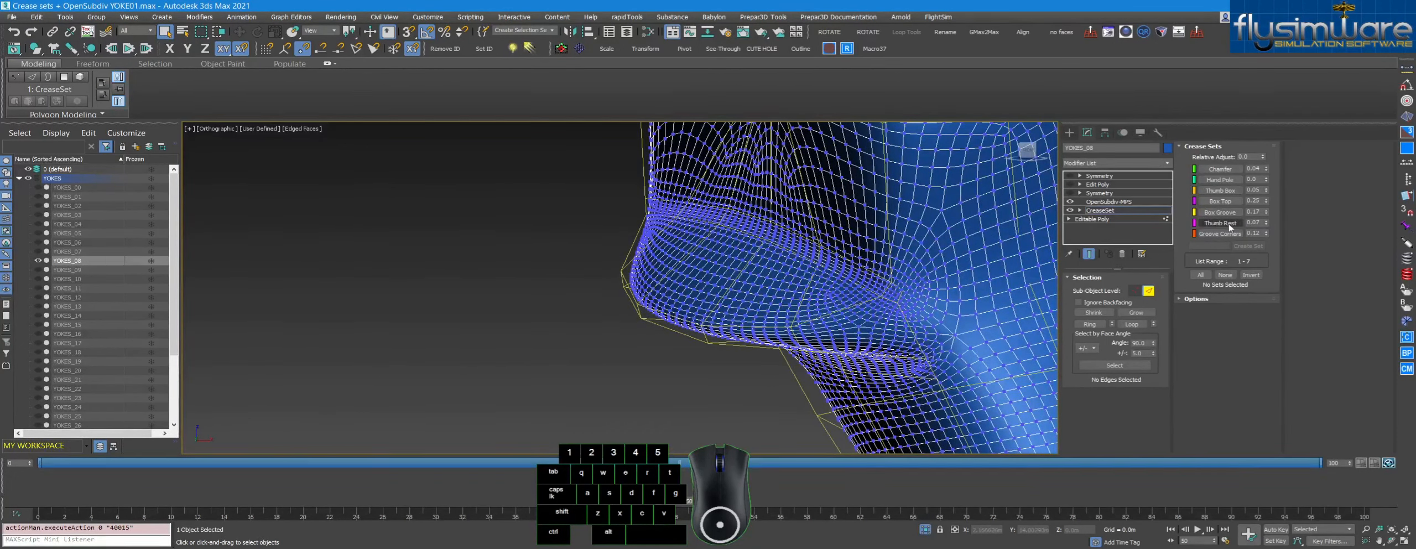
Step: Compare the half yoke at the CreaseSet and OpenSubdiv levels of the stack, ending on OpenSubdiv
scroll(791, 228, down, 8)
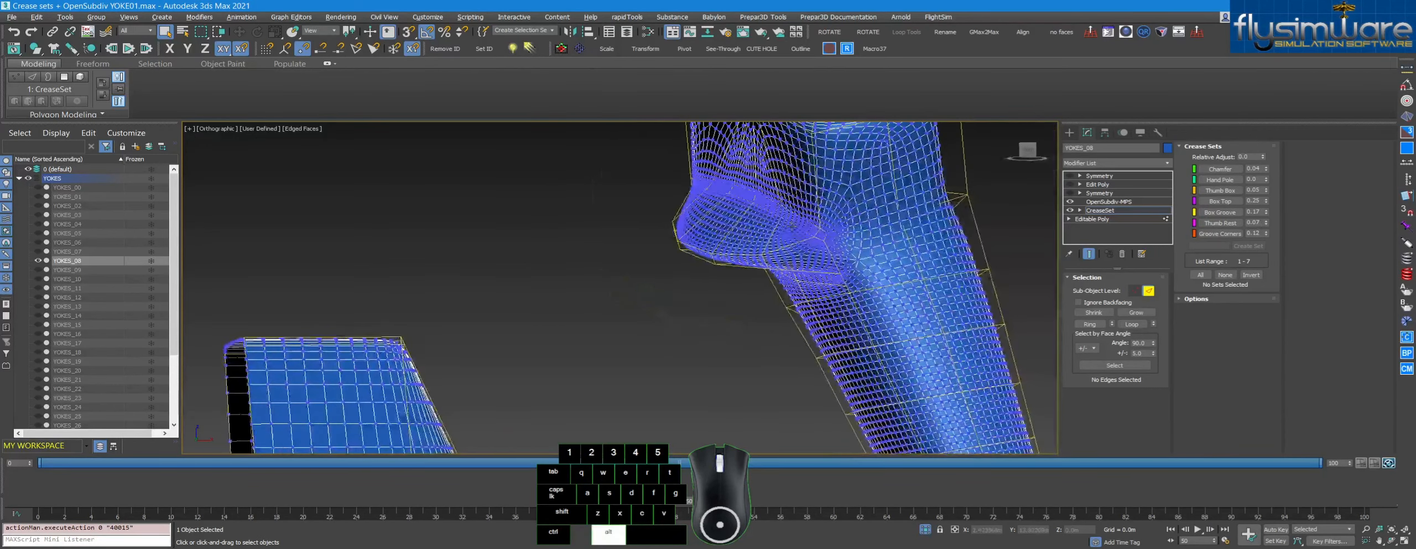
scroll(791, 228, down, 4)
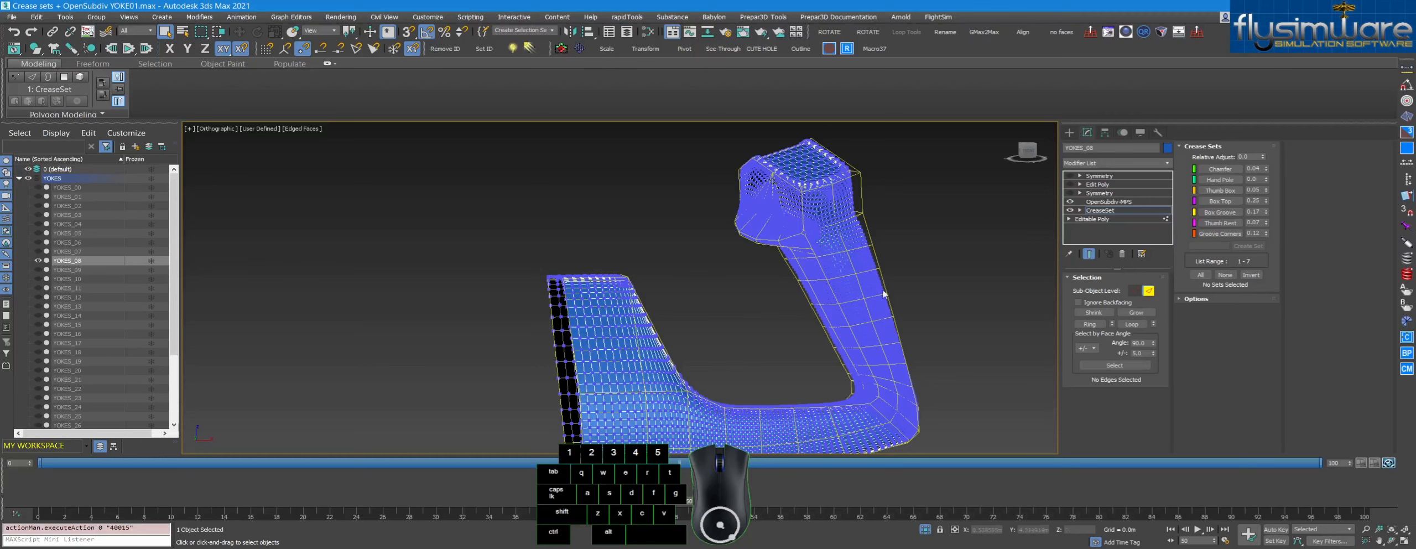
alt+middle_drag(836, 380, 802, 299)
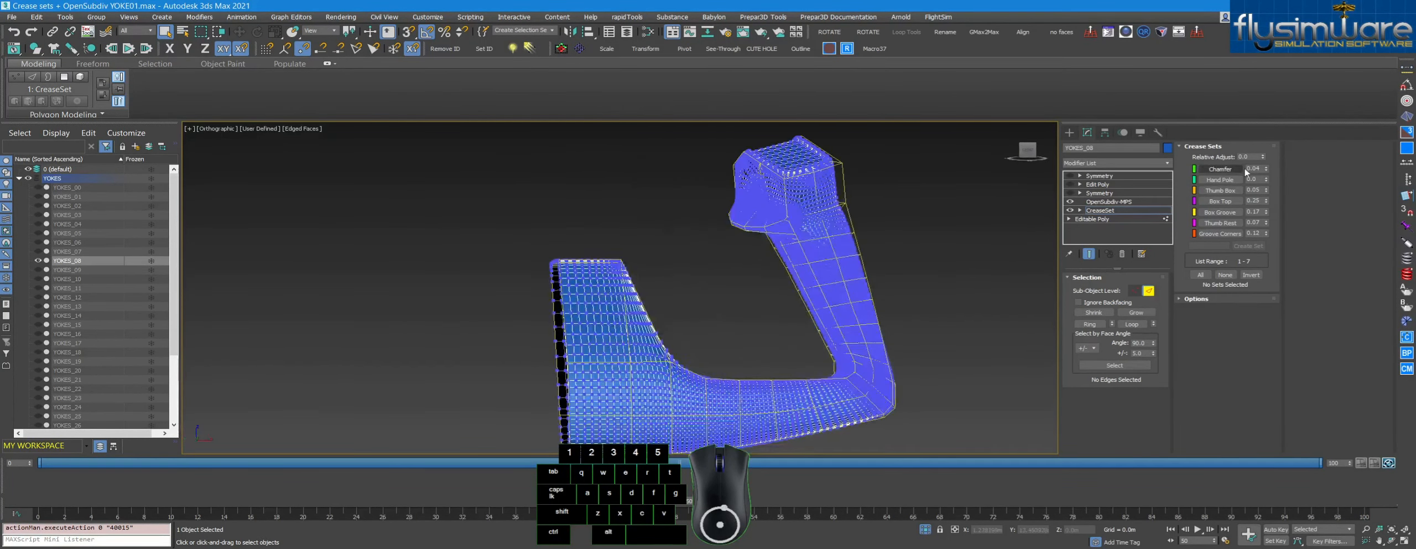
alt+middle_drag(858, 268, 1000, 249)
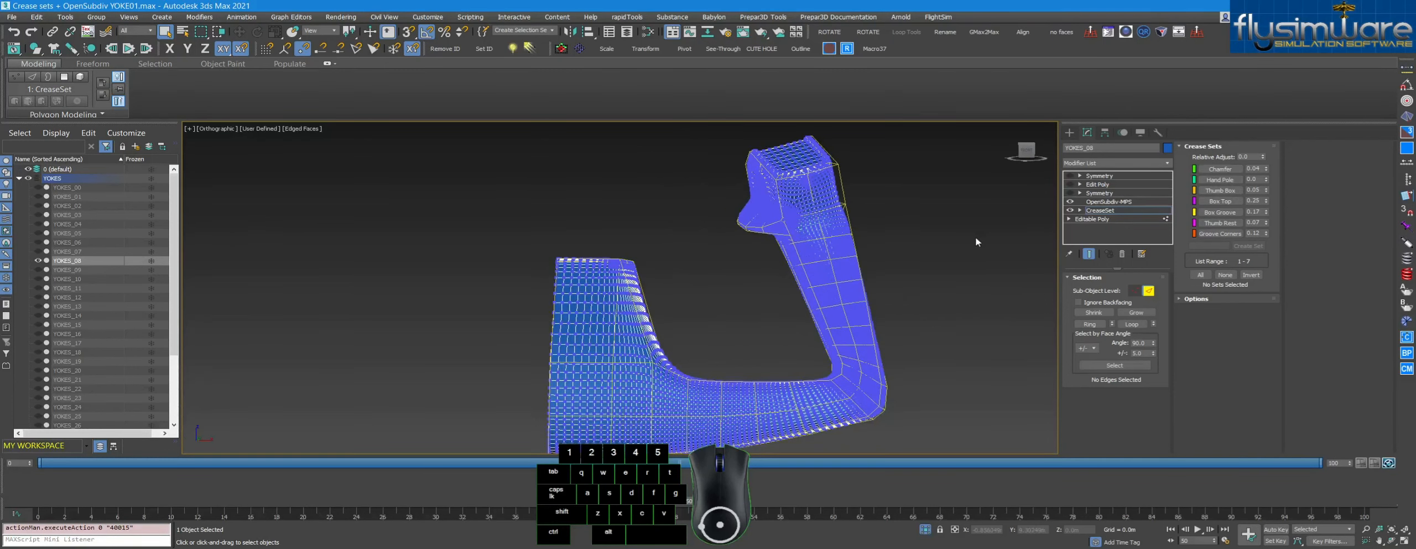
click(1097, 202)
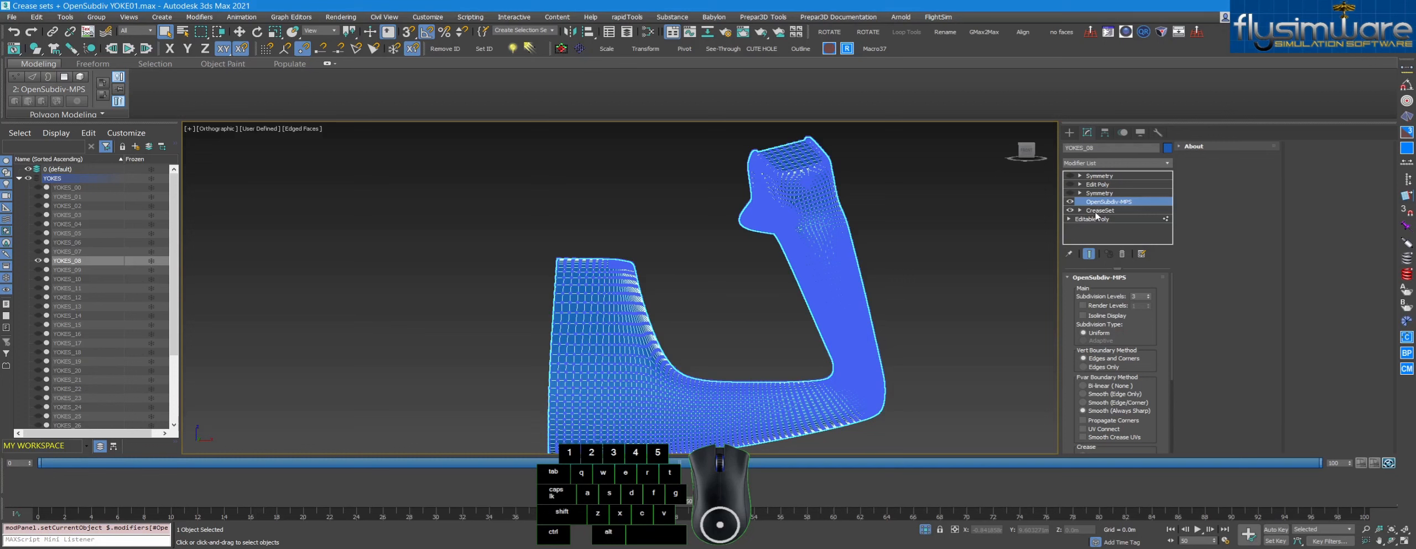
click(1097, 210)
click(1098, 201)
click(1098, 210)
click(1099, 201)
click(1098, 211)
click(1100, 200)
Step: Compare the half yoke at OpenSubdiv subdivision levels 1, 2 and 3, ending at 3
click(1148, 300)
click(1147, 300)
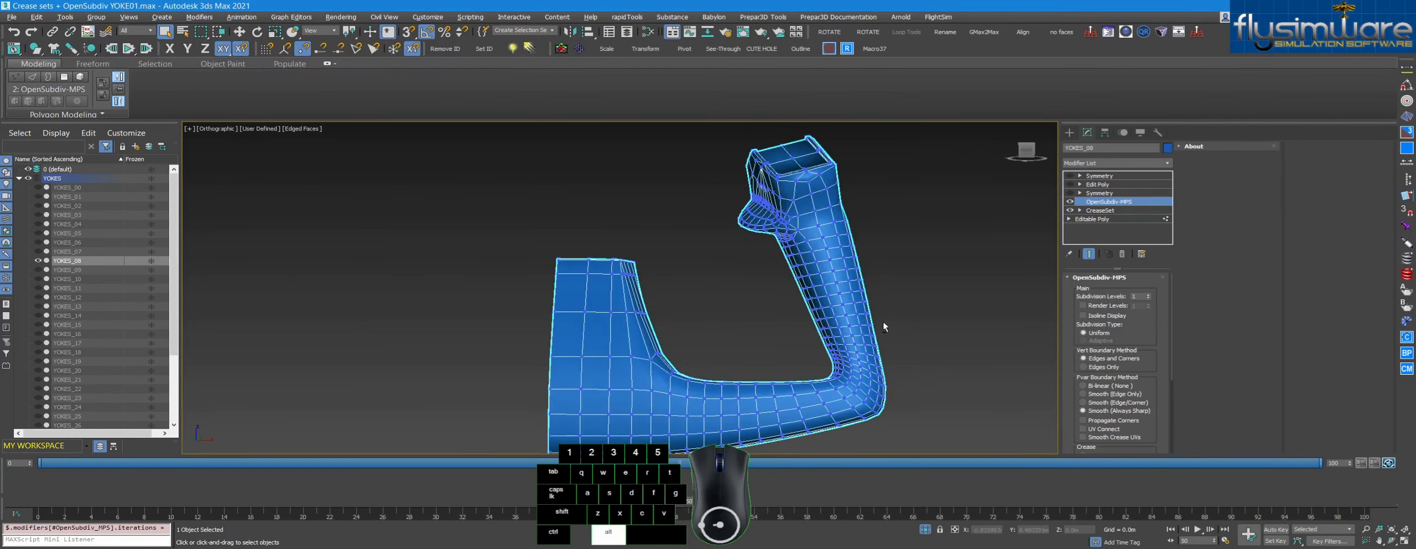
alt+middle_drag(883, 327, 935, 328)
scroll(871, 279, up, 3)
alt+middle_drag(882, 276, 854, 271)
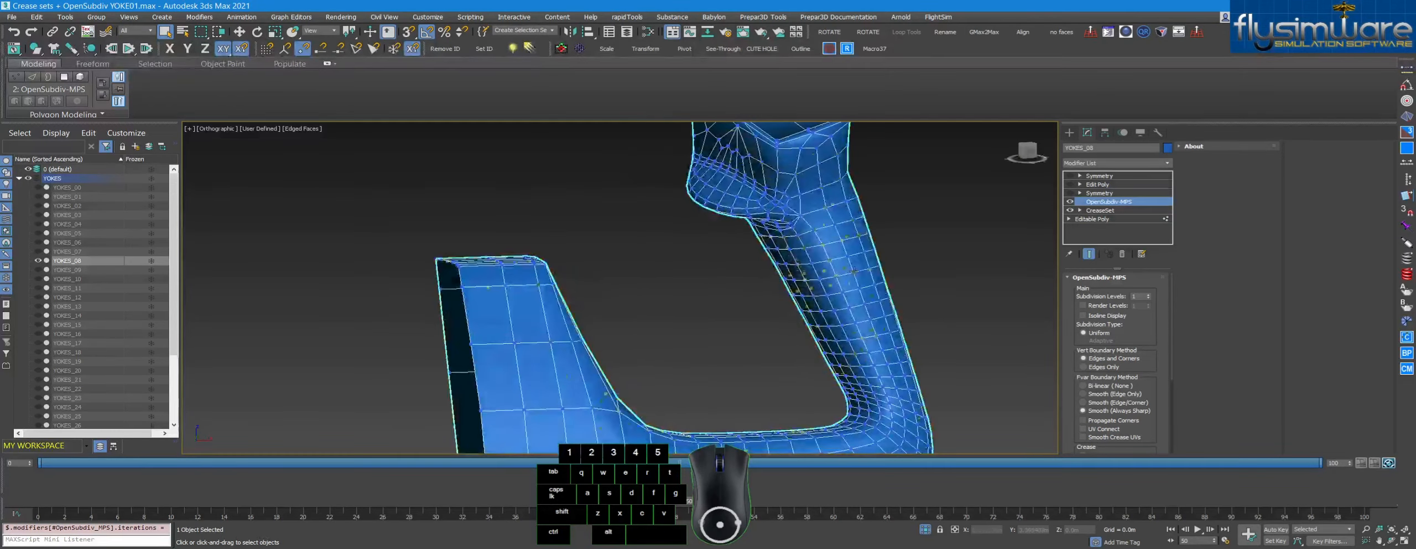
click(1148, 295)
alt+middle_drag(874, 278, 831, 319)
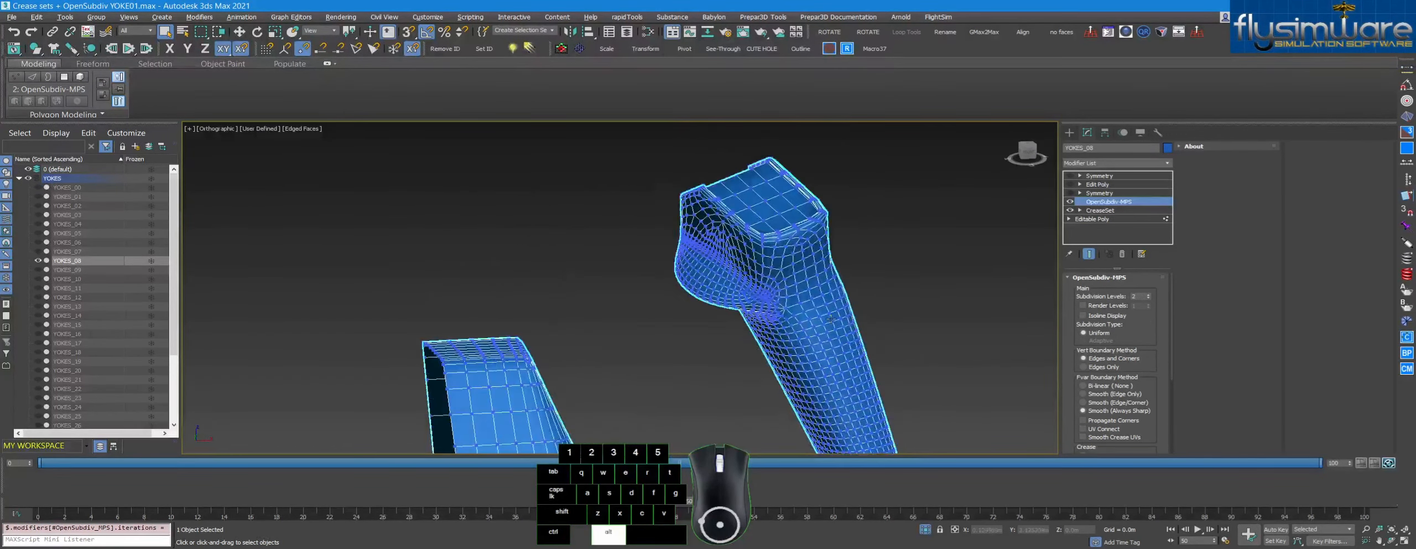
click(1148, 295)
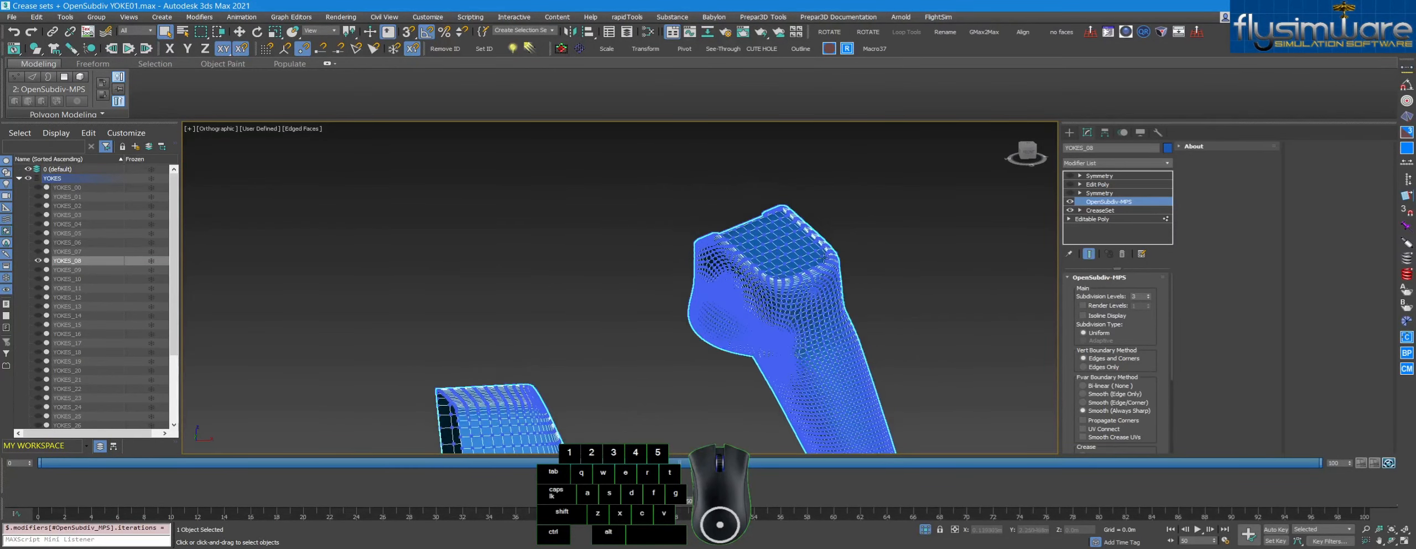
Step: Examine the subdivided mesh at the top of the grip on the CreaseSet and OpenSubdiv levels
scroll(815, 247, up, 8)
scroll(852, 227, down, 5)
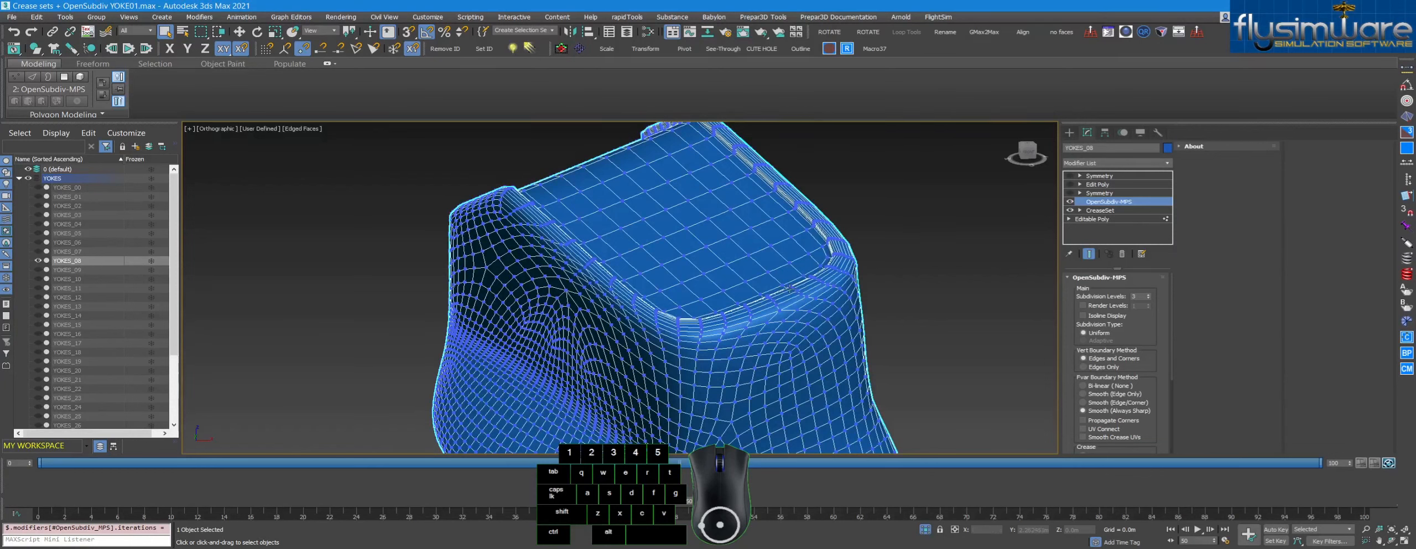
scroll(1040, 278, down, 3)
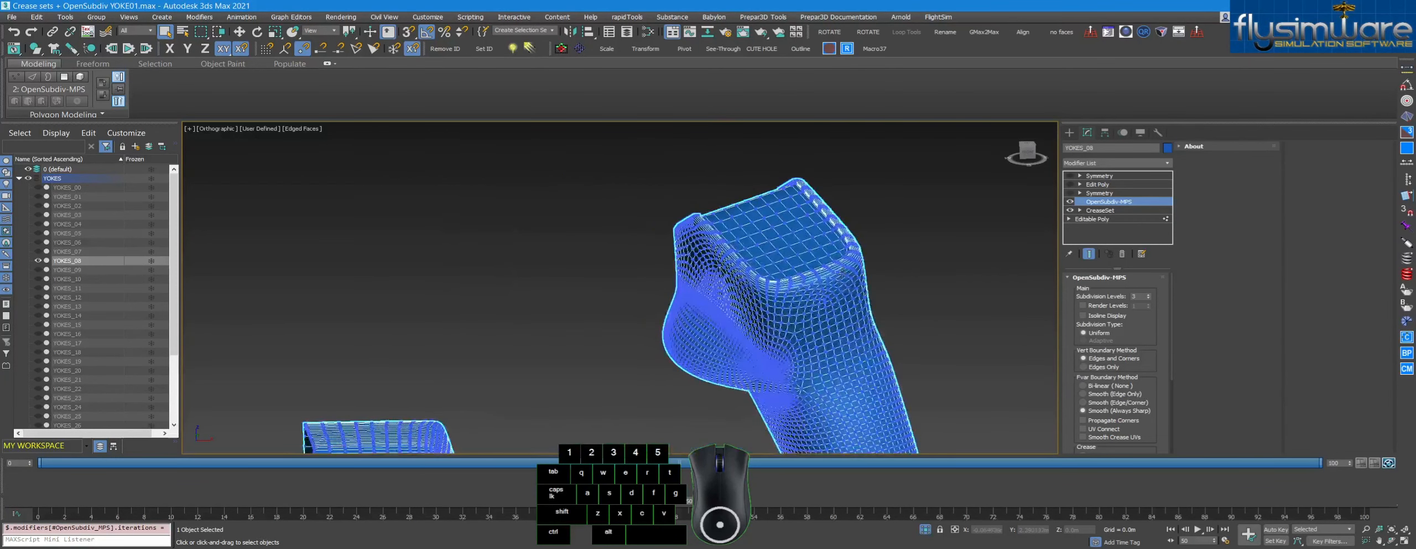
click(1100, 210)
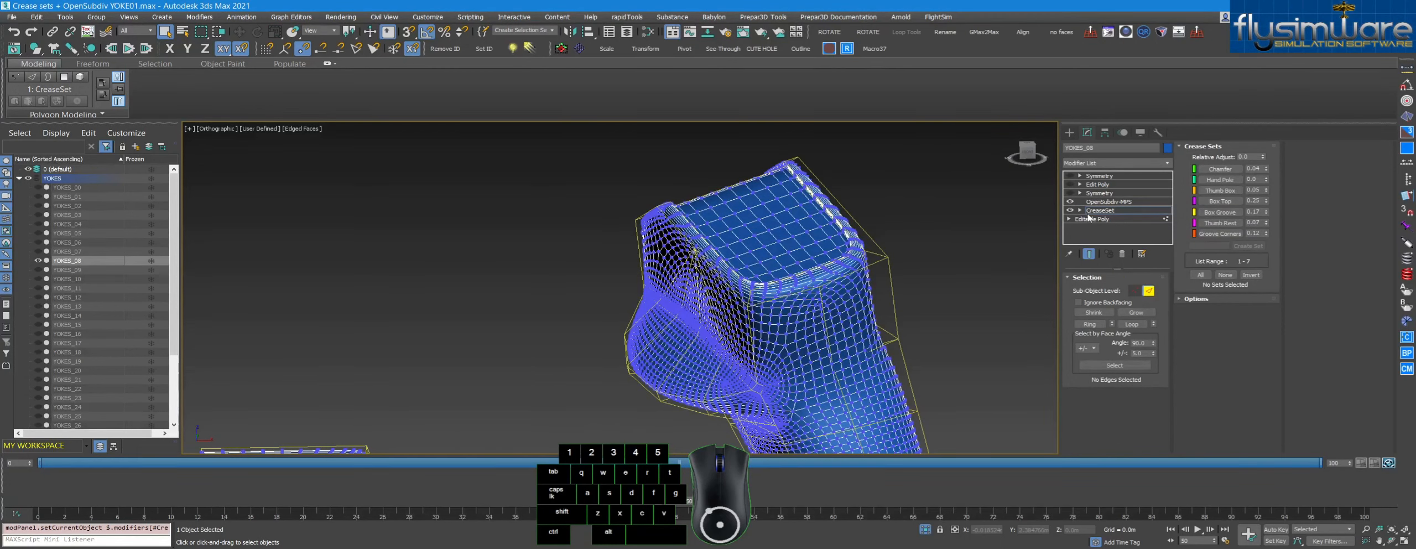
click(1103, 203)
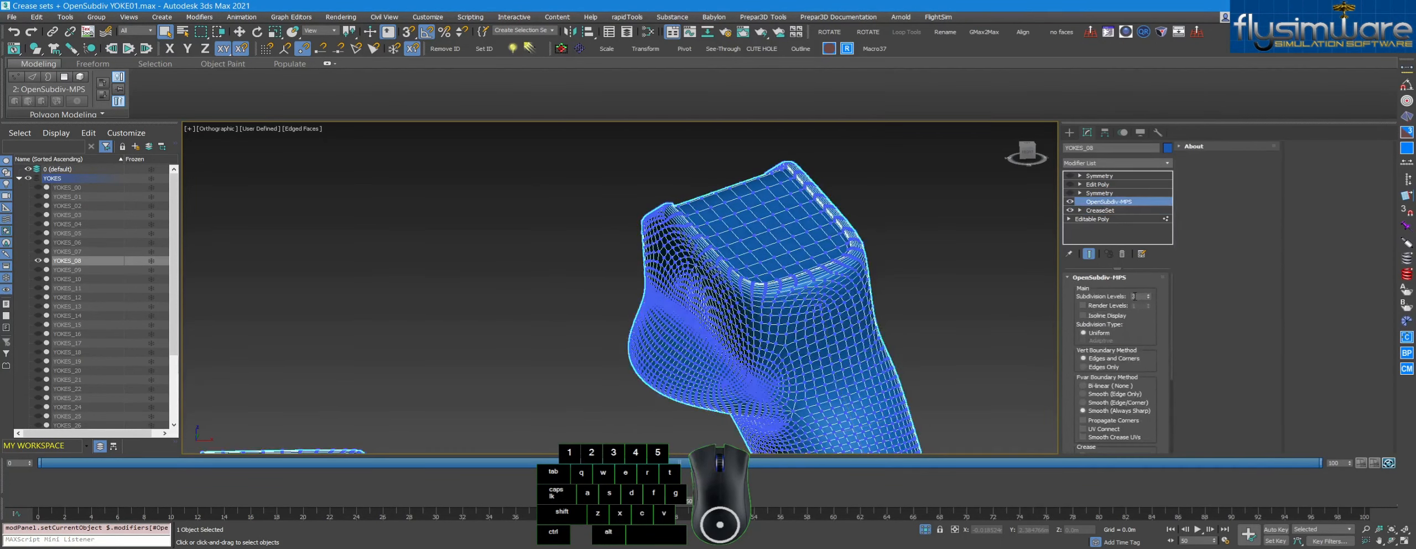
scroll(960, 287, down, 3)
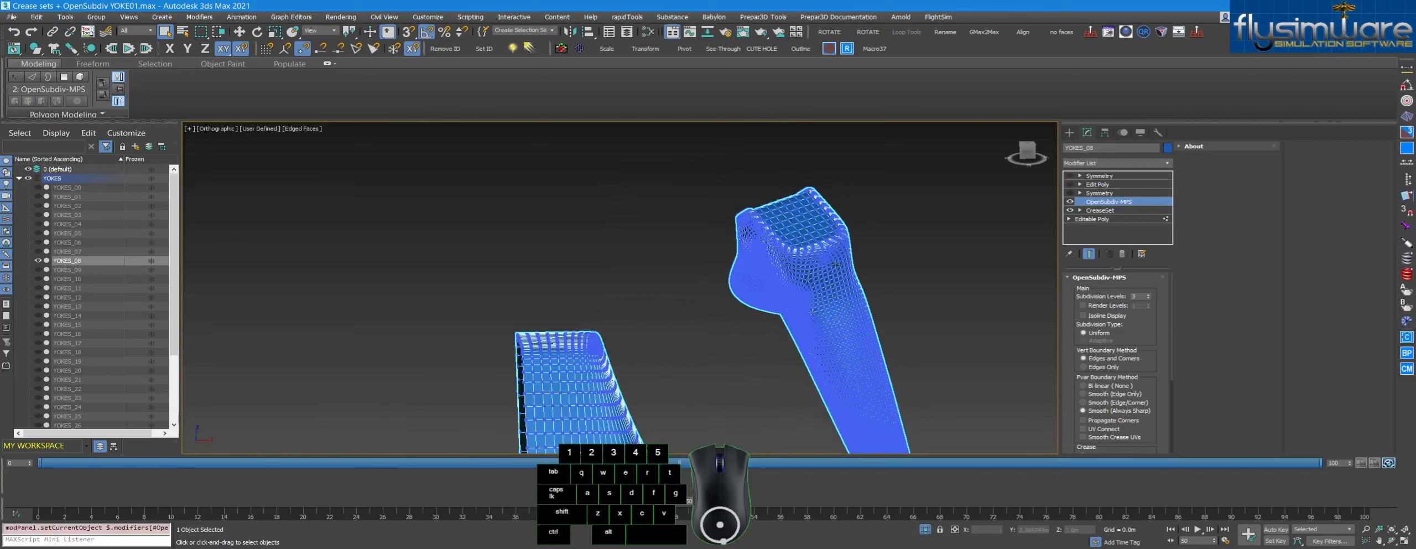
Step: Turn OpenSubdiv off to examine the low-poly top of the grip, and turn it back on
click(1070, 202)
scroll(867, 244, up, 4)
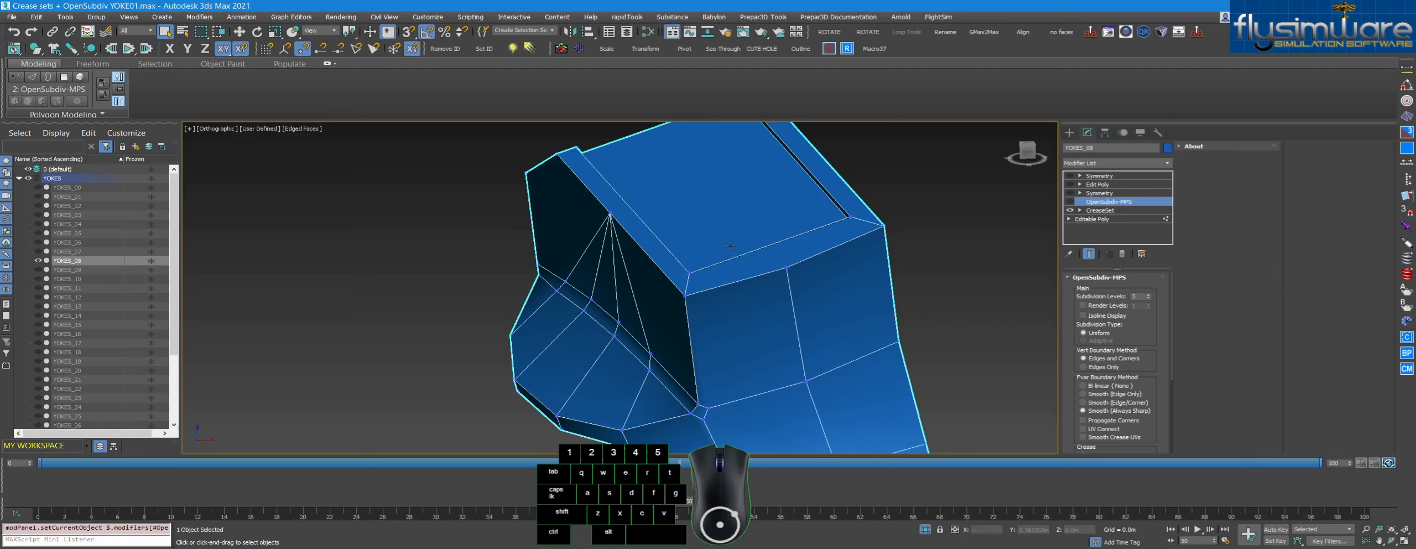
middle_drag(730, 246, 741, 279)
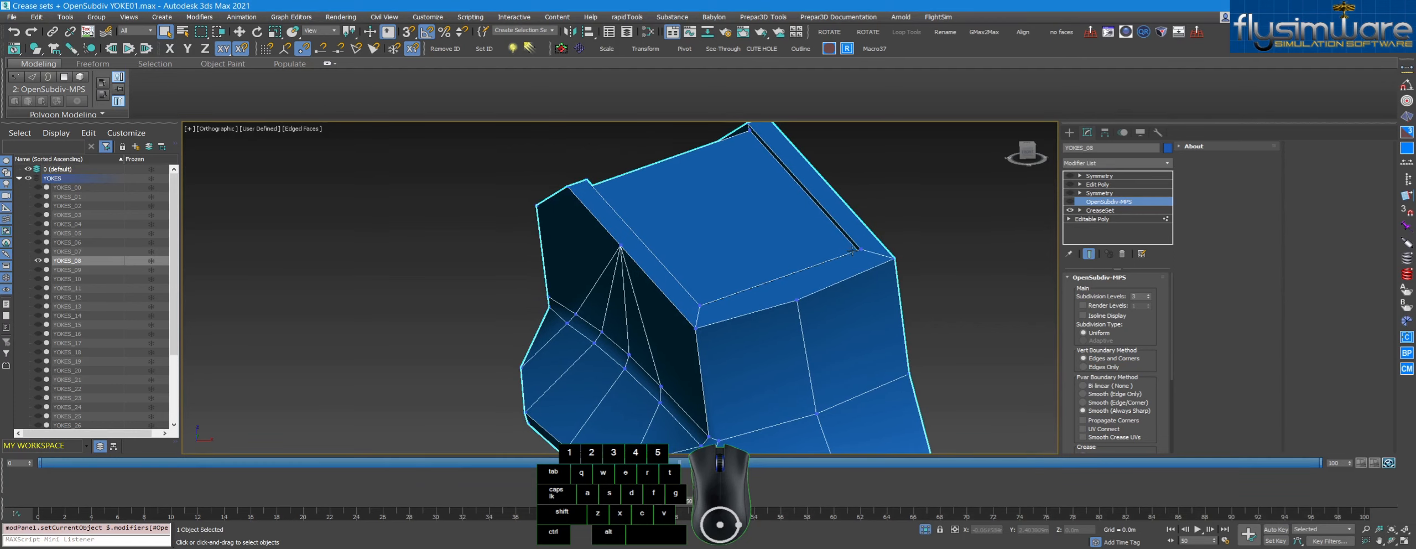
scroll(996, 288, down, 6)
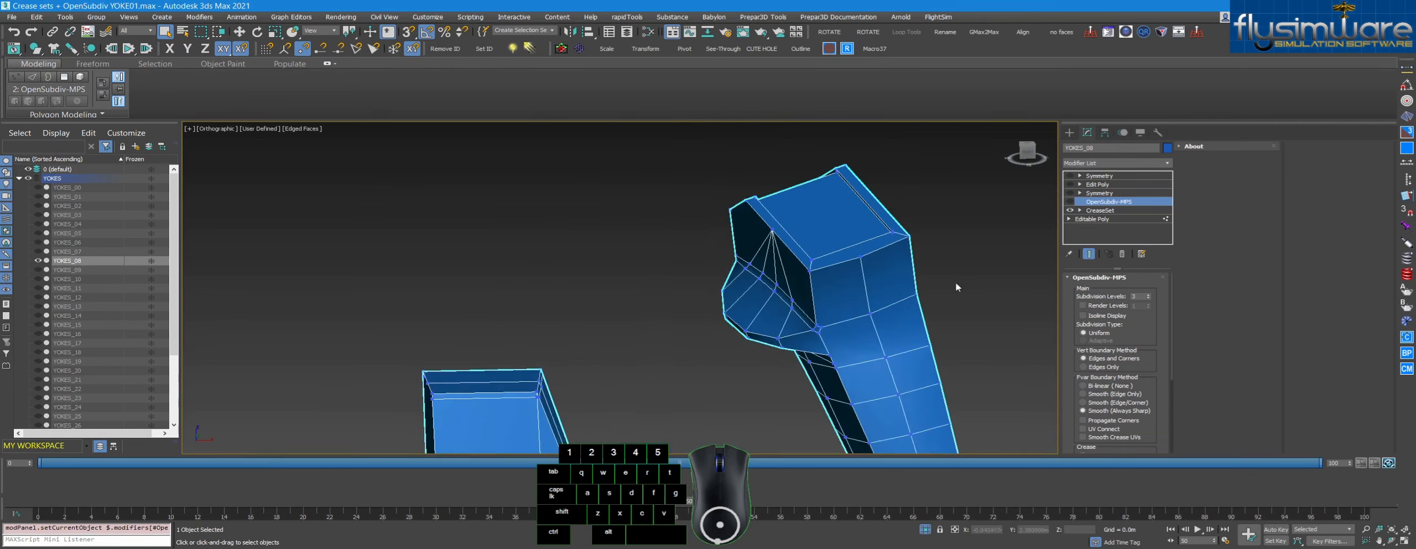
middle_drag(904, 253, 858, 252)
scroll(830, 227, up, 2)
middle_drag(805, 210, 818, 257)
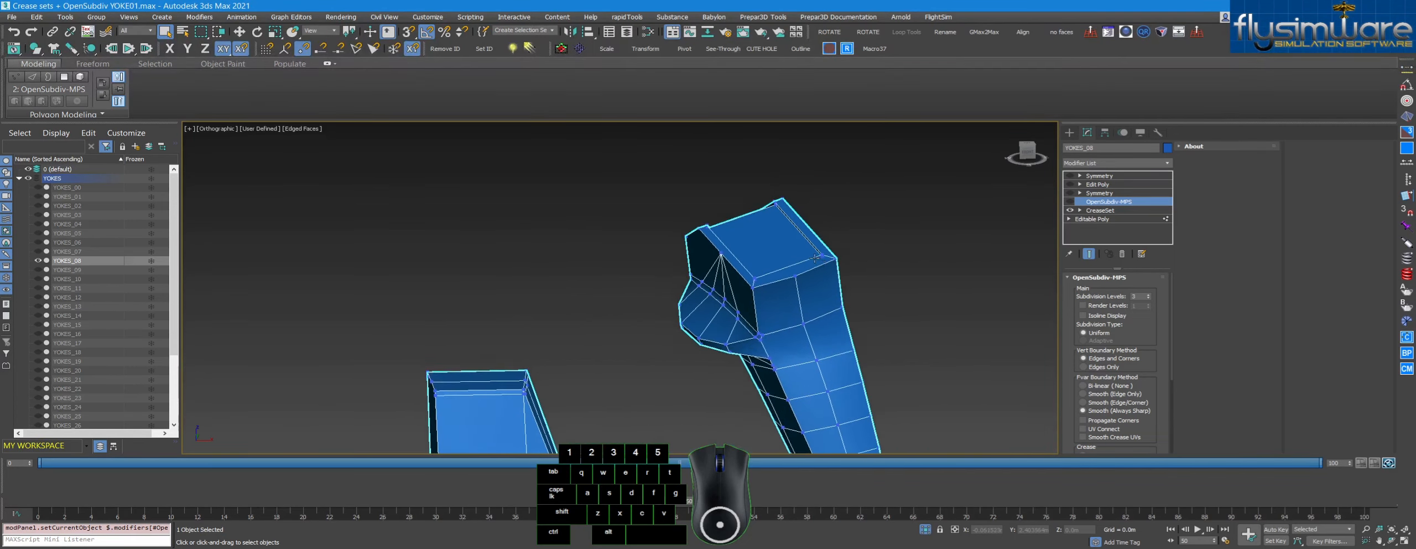
scroll(823, 261, up, 3)
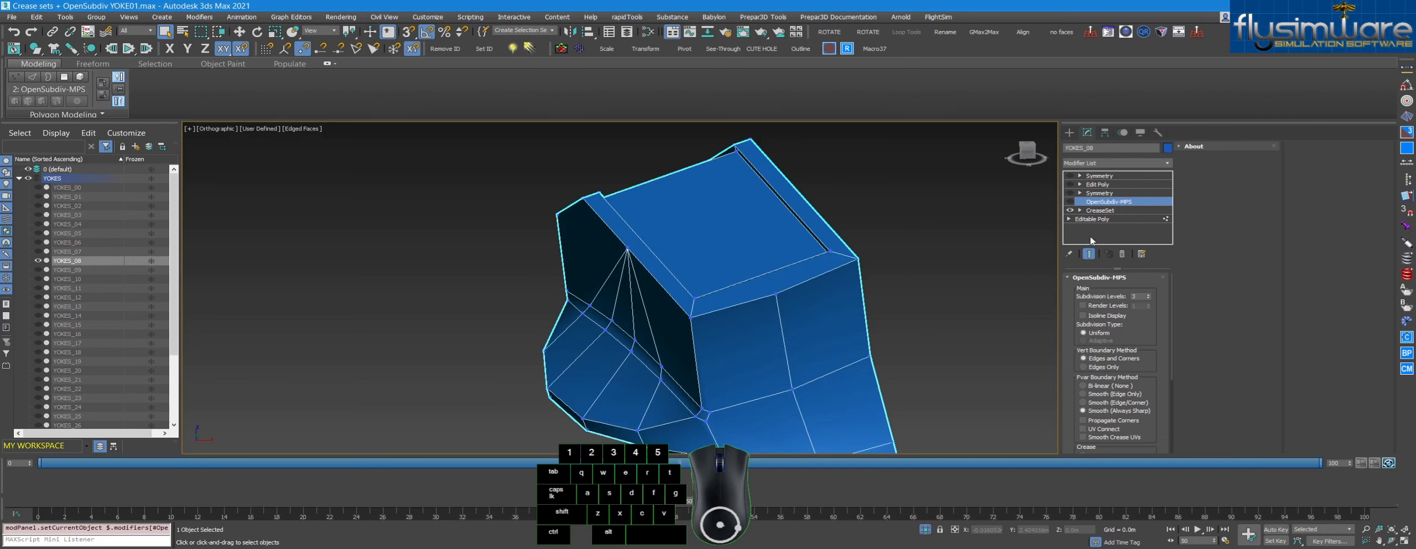
click(1070, 202)
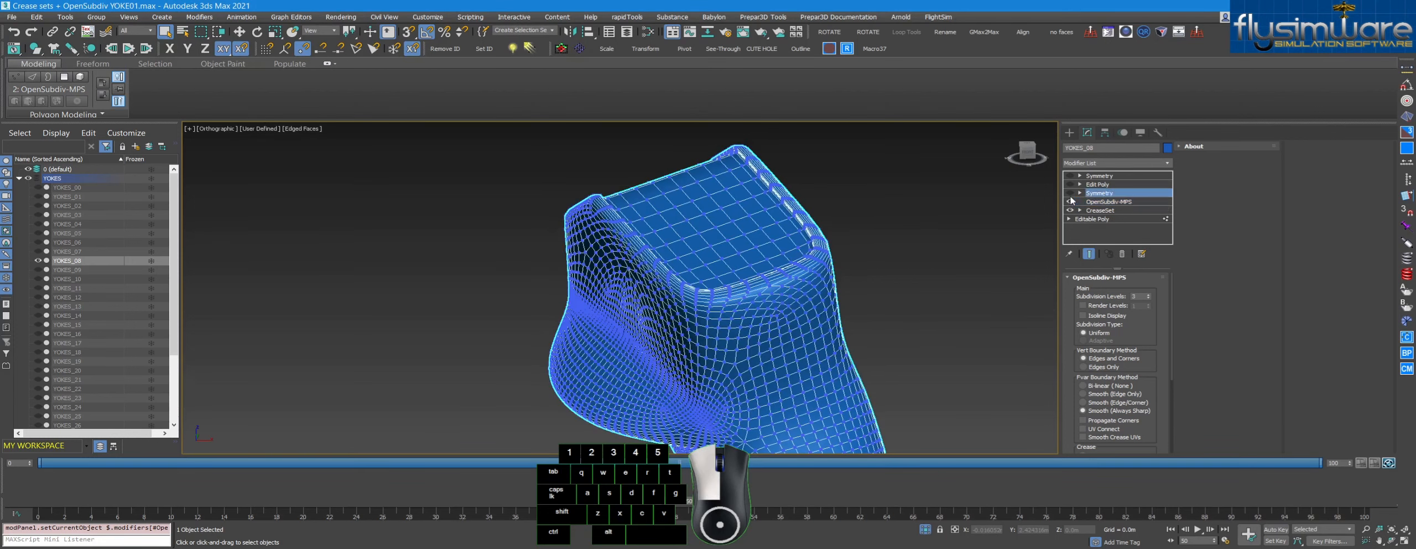
Step: Turn on both Symmetry modifiers and the Edit Poly modifier above OpenSubdiv, and check the smoothed grip
click(1071, 192)
click(1070, 176)
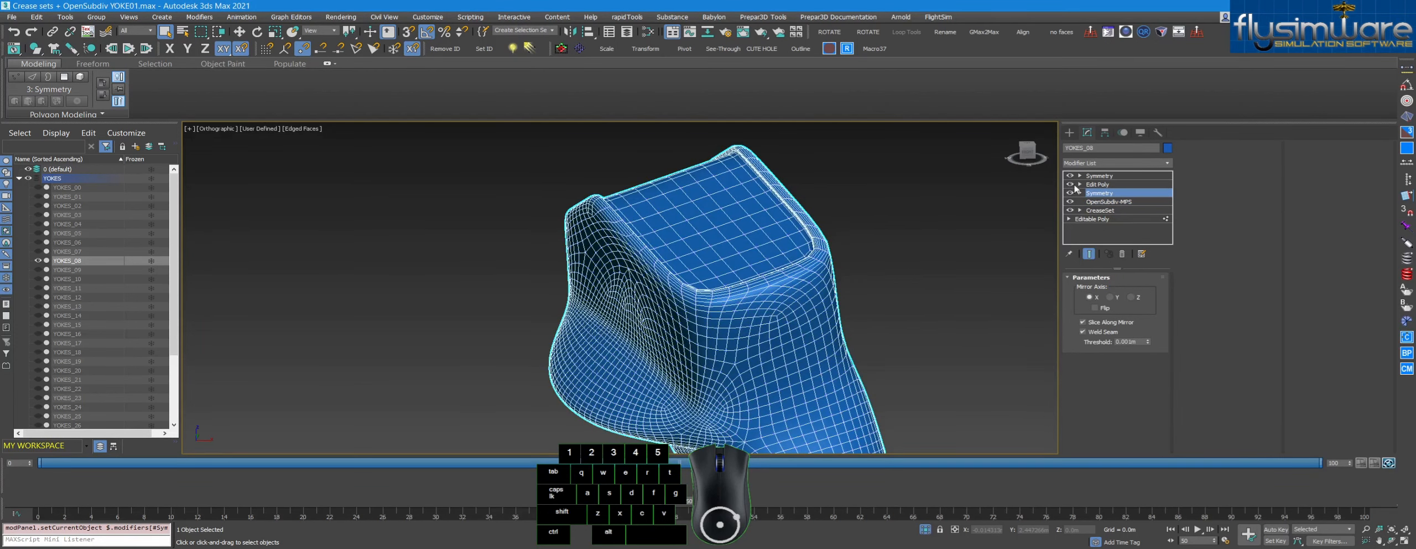
alt+middle_drag(860, 240, 790, 284)
middle_drag(789, 283, 812, 212)
scroll(811, 213, up, 3)
scroll(795, 257, down, 5)
alt+middle_drag(794, 259, 760, 249)
Step: Clone the complete yoke as one independent copy placed beside the original along the X axis
click(239, 32)
scroll(520, 183, down, 5)
key(1)
key(d)
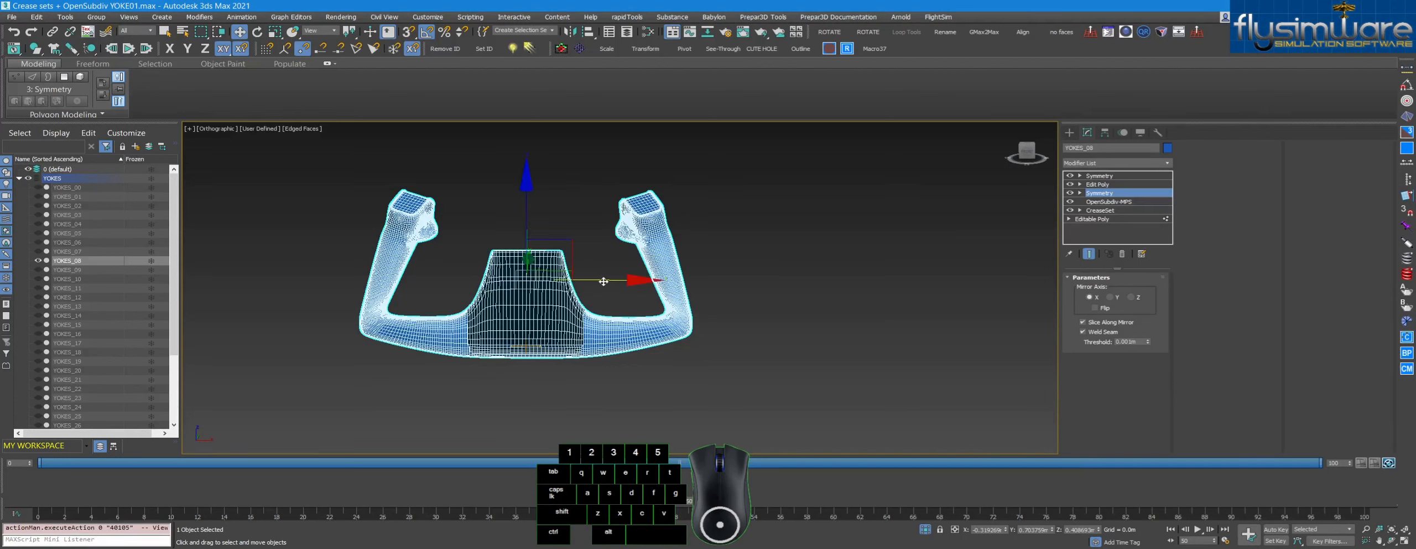
shift+drag(604, 281, 1014, 281)
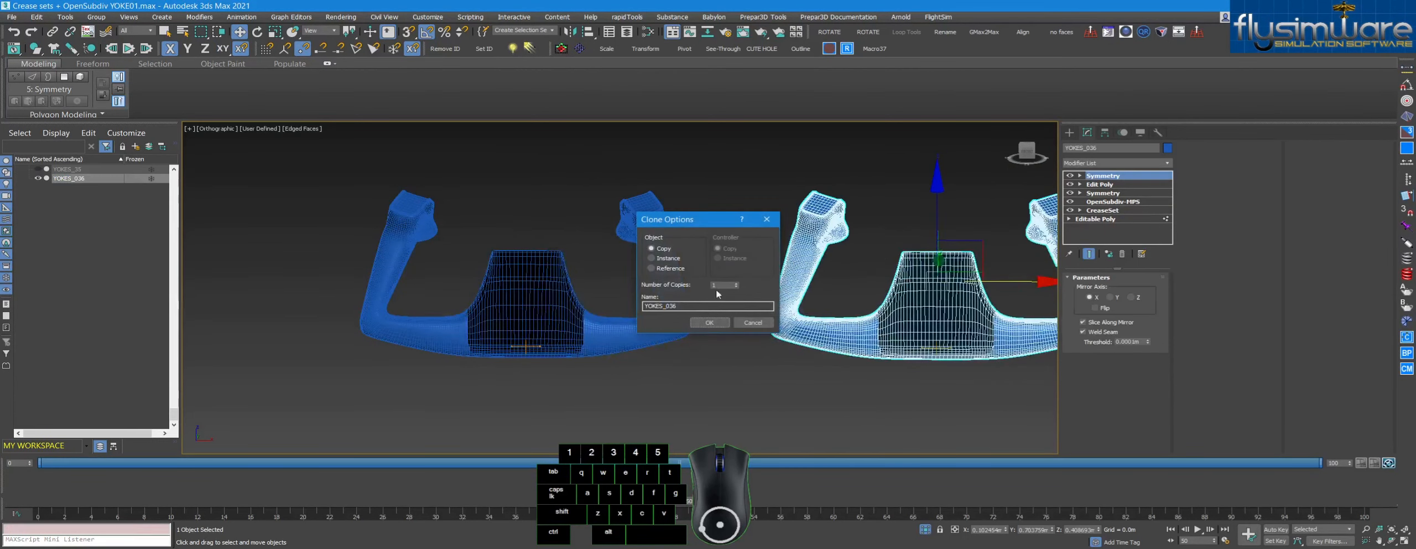
click(709, 323)
Step: Convert the copied yoke to an Editable Poly, collapsing its modifier stack
middle_drag(701, 264, 510, 294)
key(q)
middle_drag(834, 275, 849, 238)
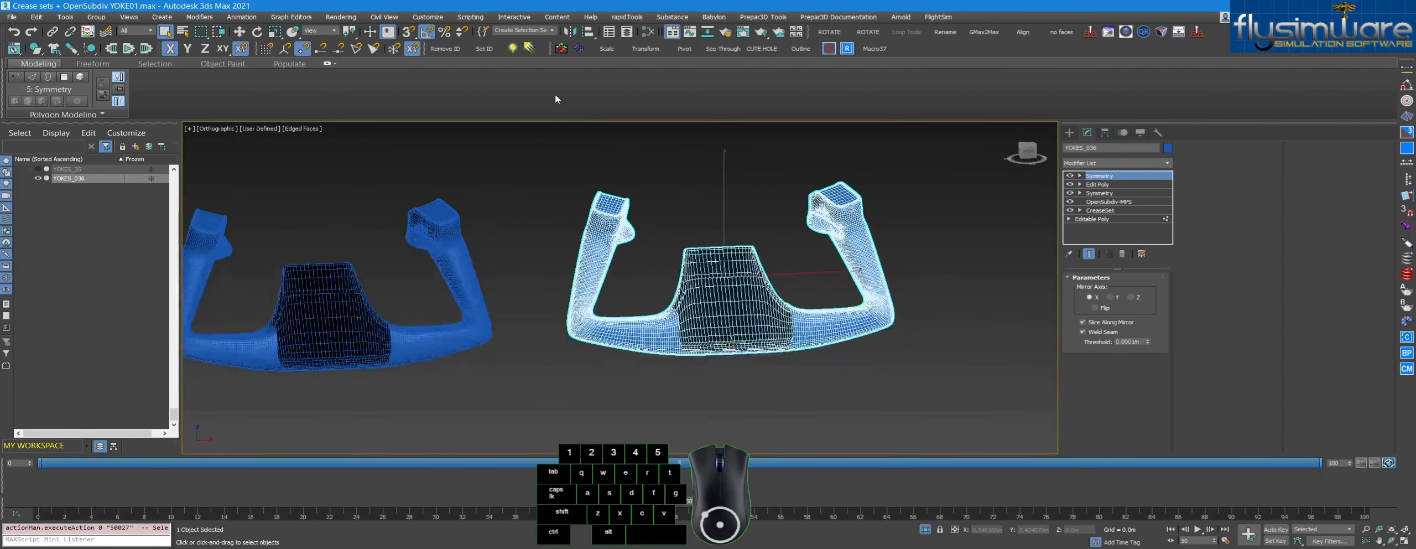
click(560, 49)
alt+middle_drag(761, 187, 785, 188)
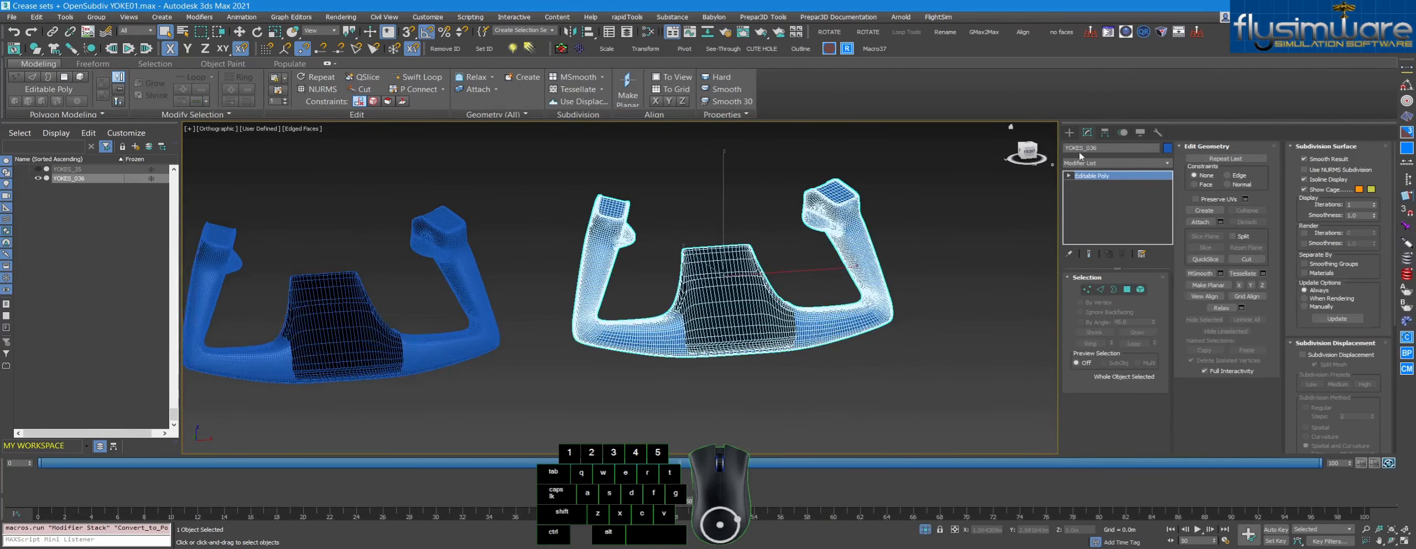
Step: Activate Swift Loop on the collapsed copy and examine the edge flow around the groove corners atop the grip
scroll(822, 244, up, 5)
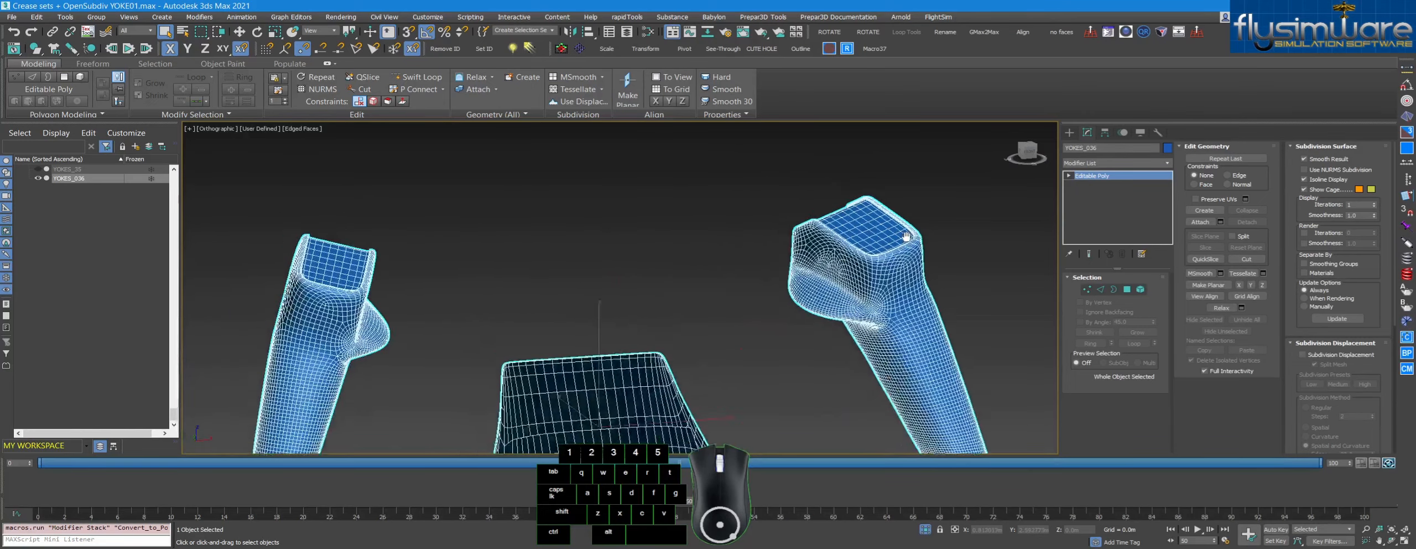
alt+middle_drag(988, 285, 958, 315)
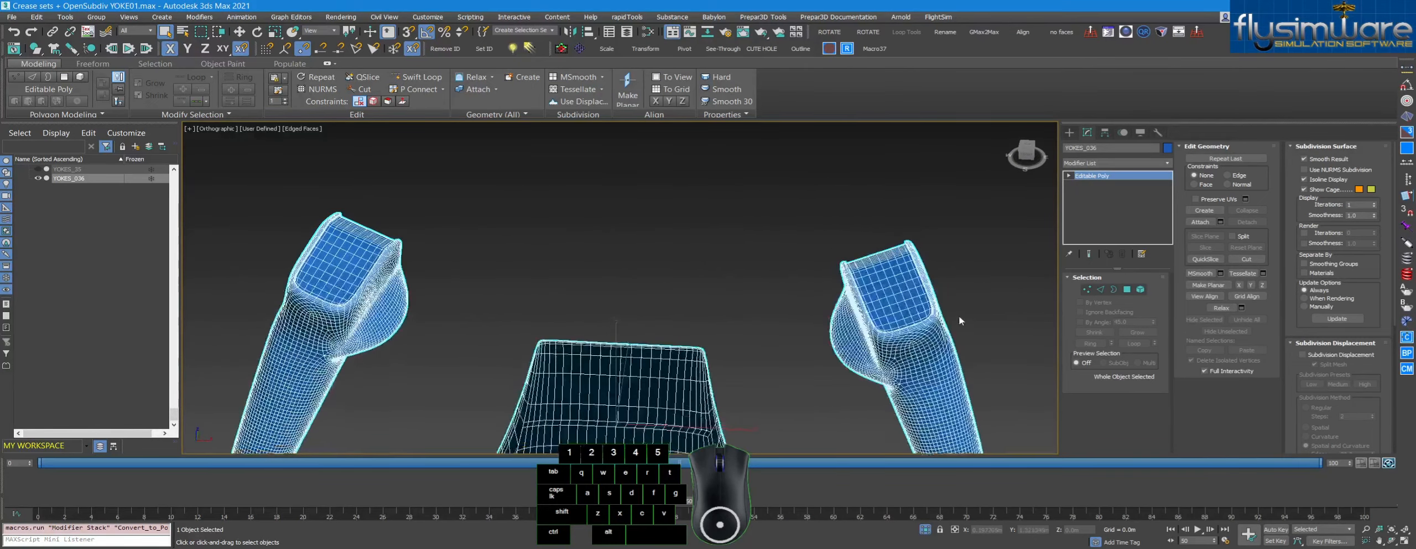
scroll(909, 314, up, 5)
click(415, 83)
scroll(831, 253, up, 5)
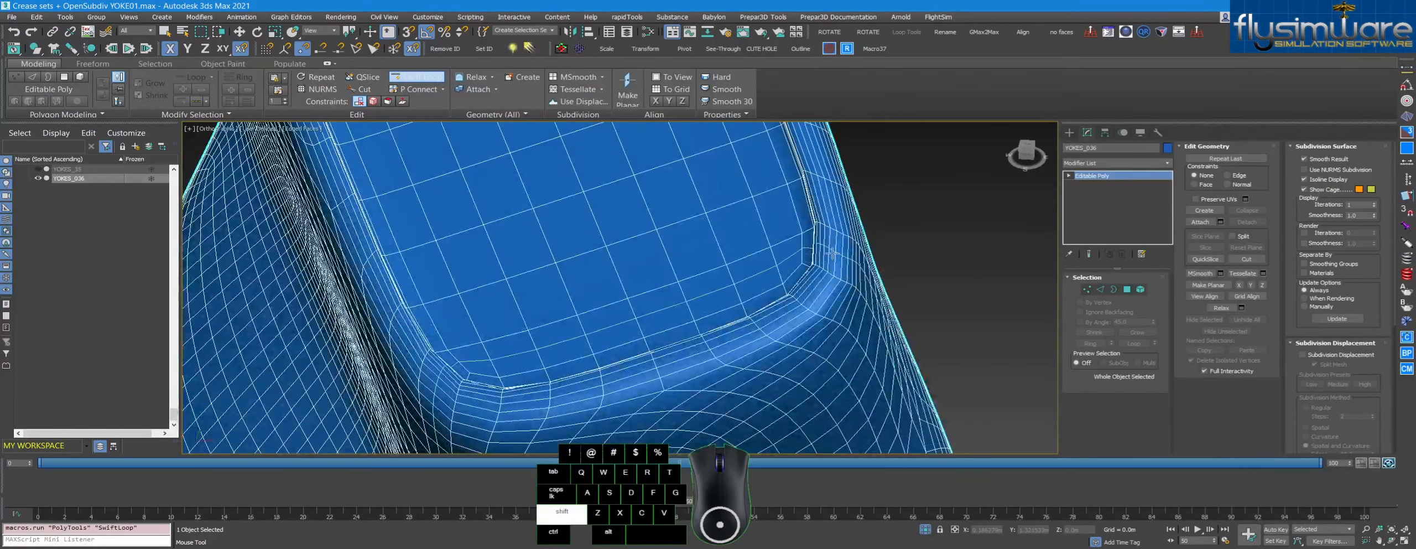
shift+scroll(831, 253, down, 4)
middle_drag(604, 343, 713, 318)
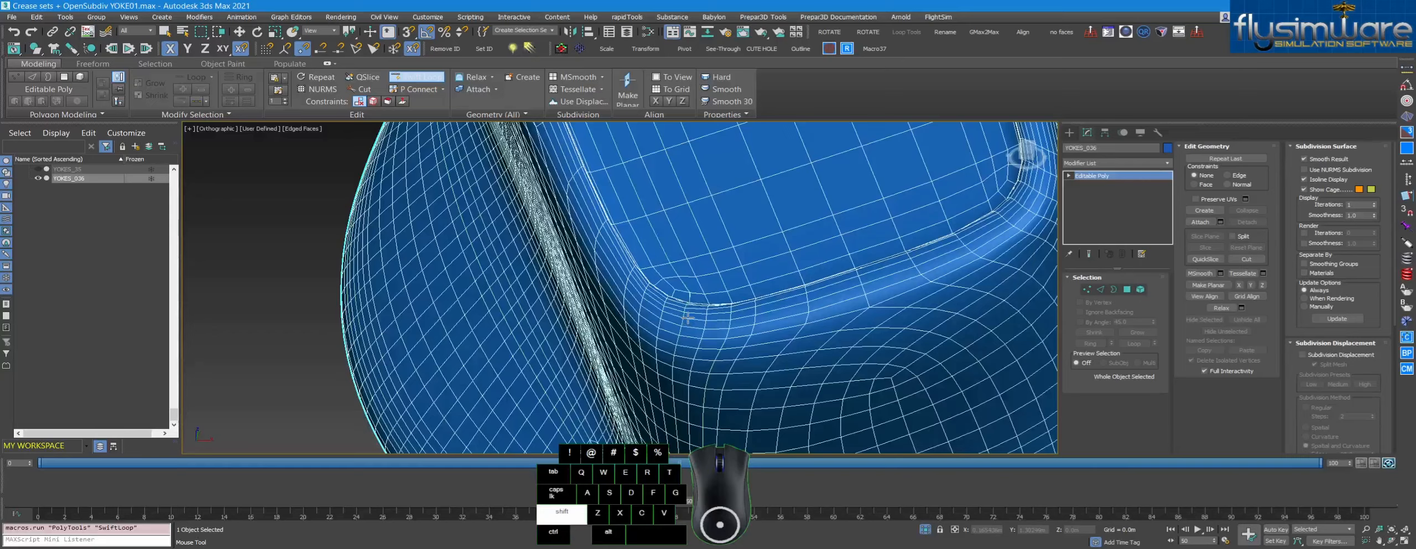
scroll(687, 317, up, 3)
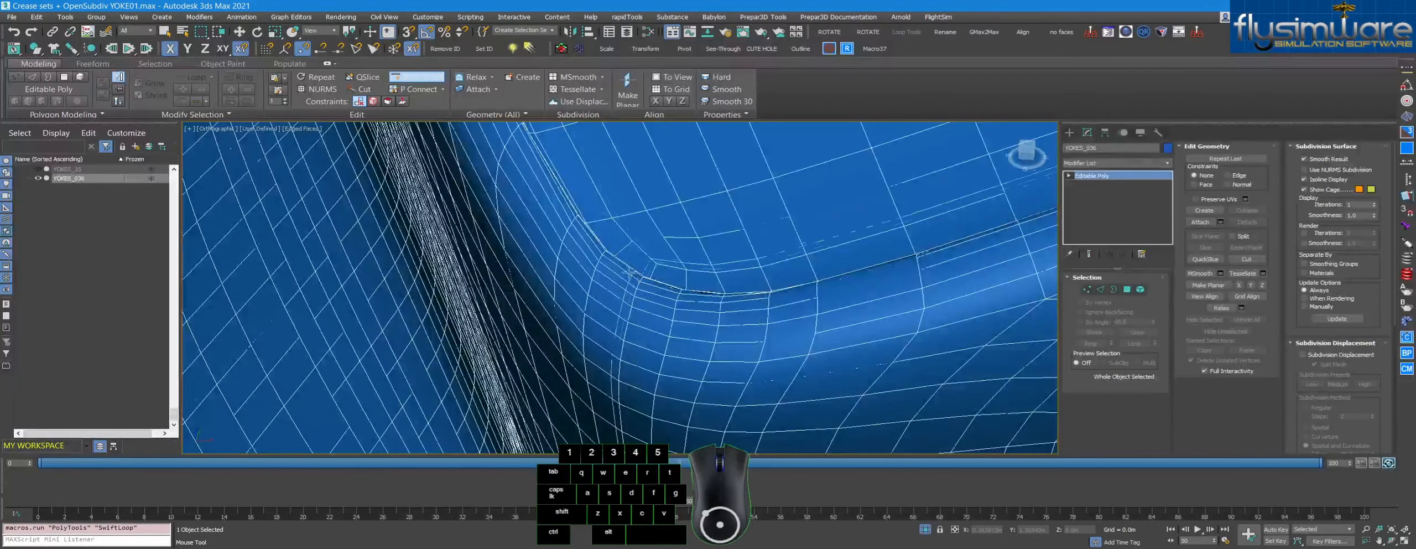
scroll(747, 296, down, 2)
Step: Hide the edged-faces display to show the grip's top groove in plain shading, and undo the last edit
key(F3)
key(F3)
key(F4)
scroll(729, 296, down, 3)
scroll(719, 299, up, 3)
key(ctrl+z)
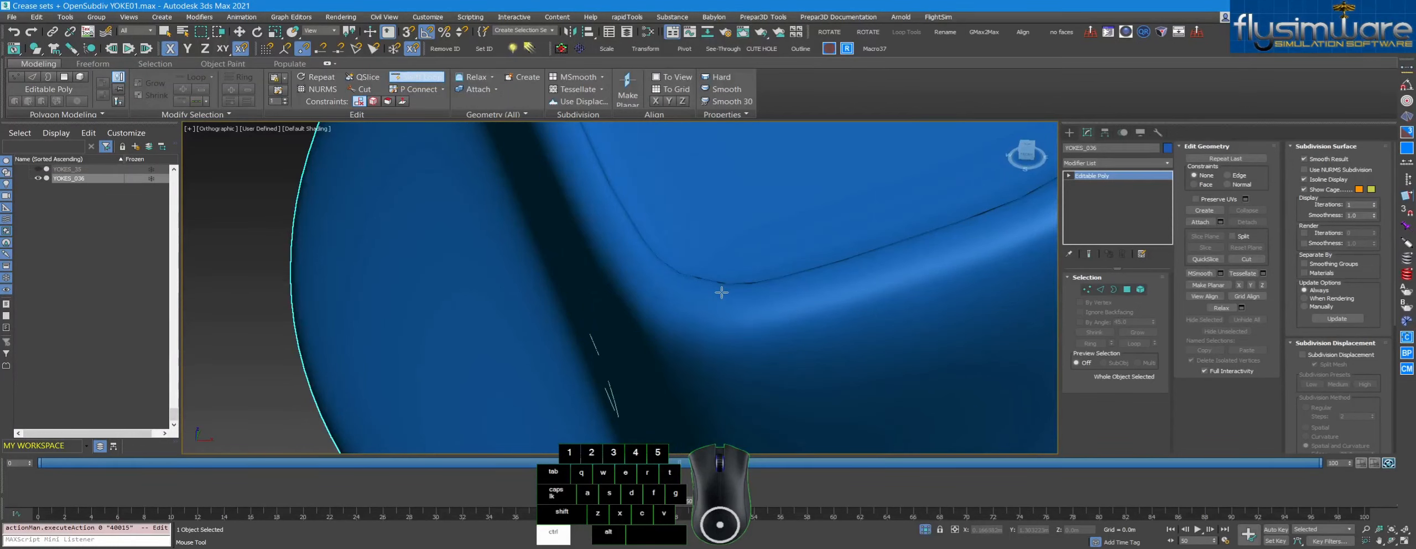
Step: Try adding edge loops at the groove corner of the copied grip with Swift Loop, and exit the tool
shift+click(753, 295)
shift+click(717, 294)
scroll(731, 294, down, 5)
alt+middle_drag(730, 294, 883, 252)
scroll(817, 234, down, 2)
scroll(817, 234, down, 3)
click(905, 217)
right_click(906, 216)
right_click(978, 186)
scroll(883, 252, down, 1)
key(space)
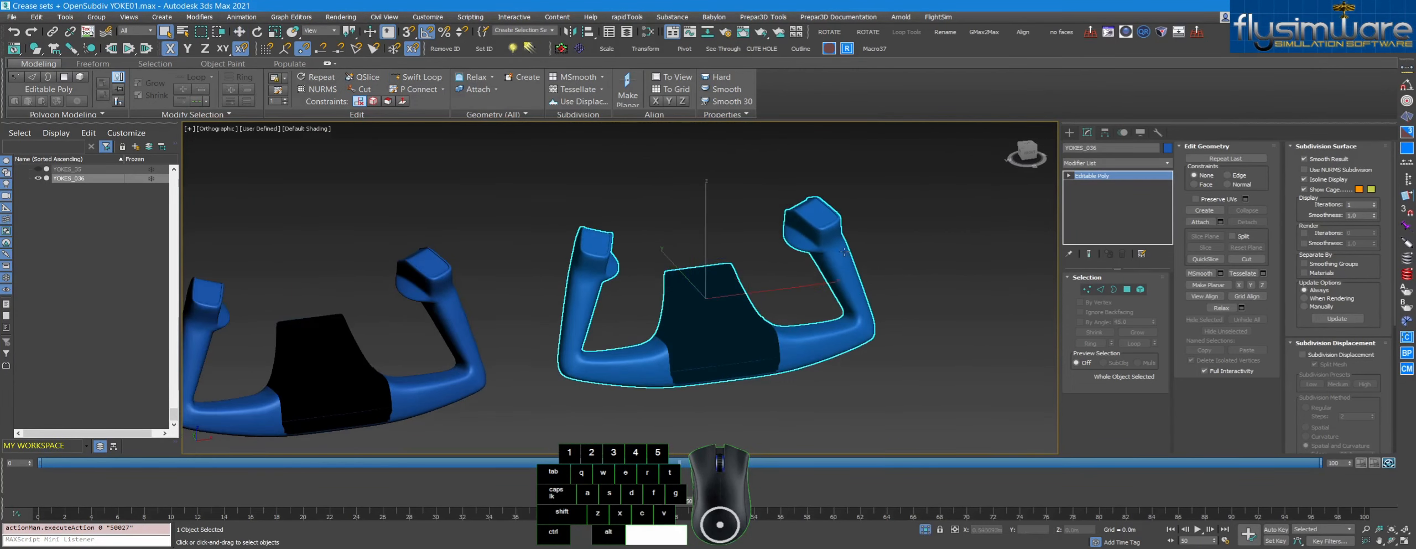
Step: Compare the shading of the grip tops and grooves on the original yoke and the collapsed copy
alt+middle_drag(774, 258, 706, 286)
scroll(540, 237, up, 5)
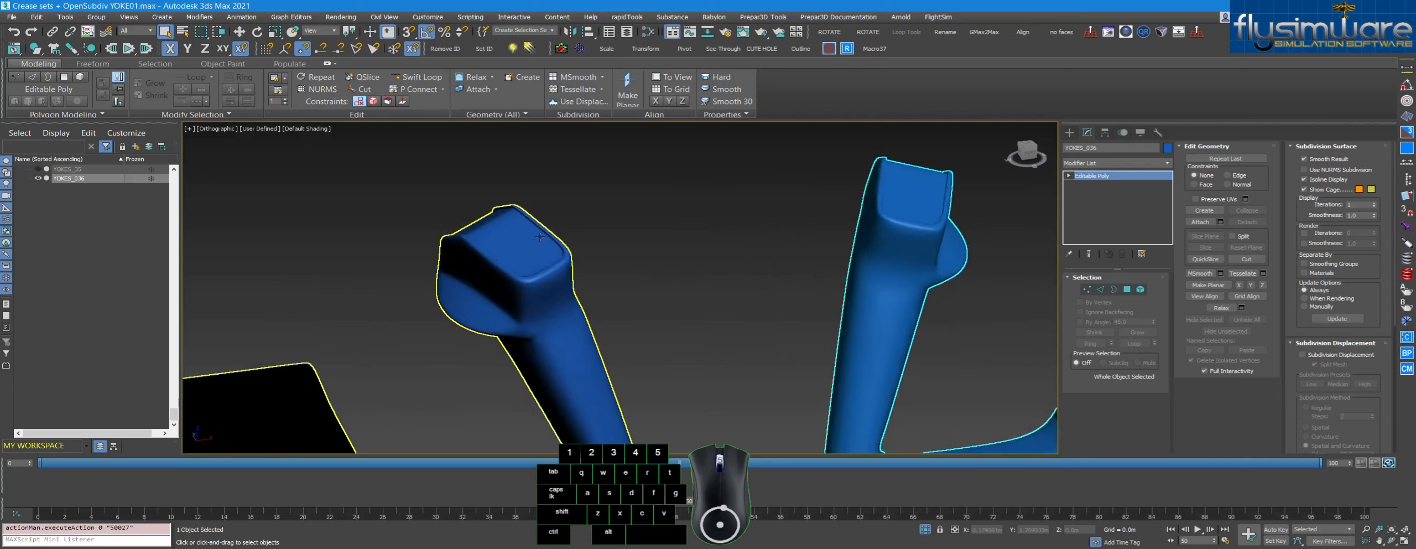
scroll(543, 241, up, 9)
scroll(653, 250, down, 13)
middle_drag(792, 247, 730, 245)
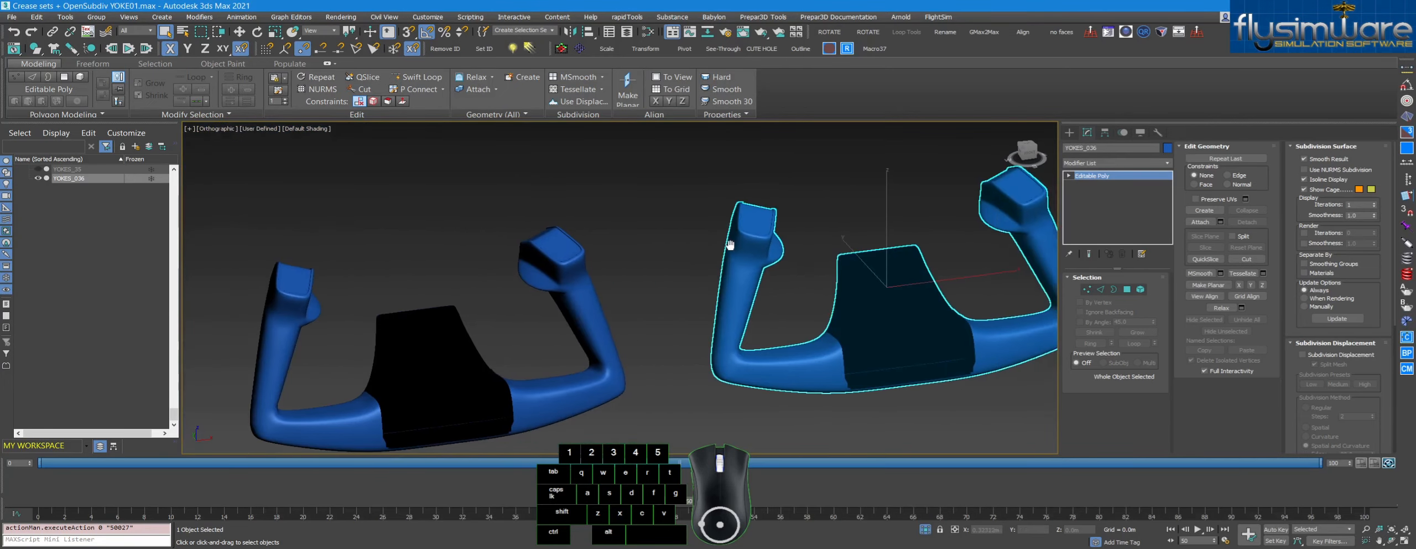
scroll(811, 255, up, 8)
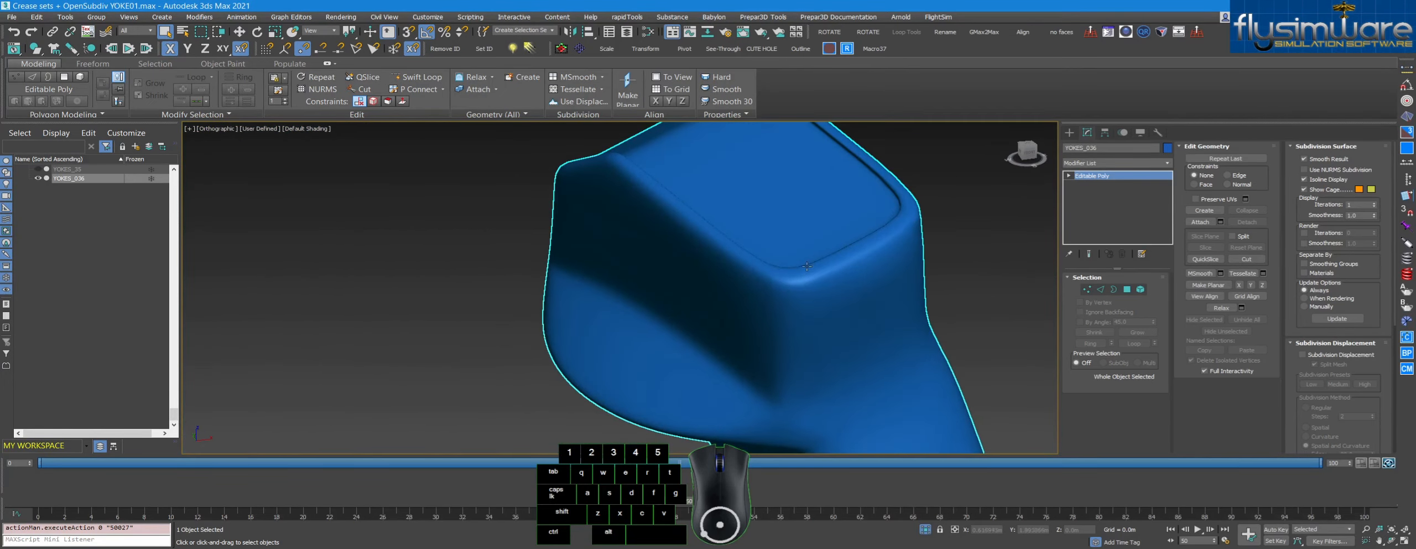
scroll(806, 266, down, 10)
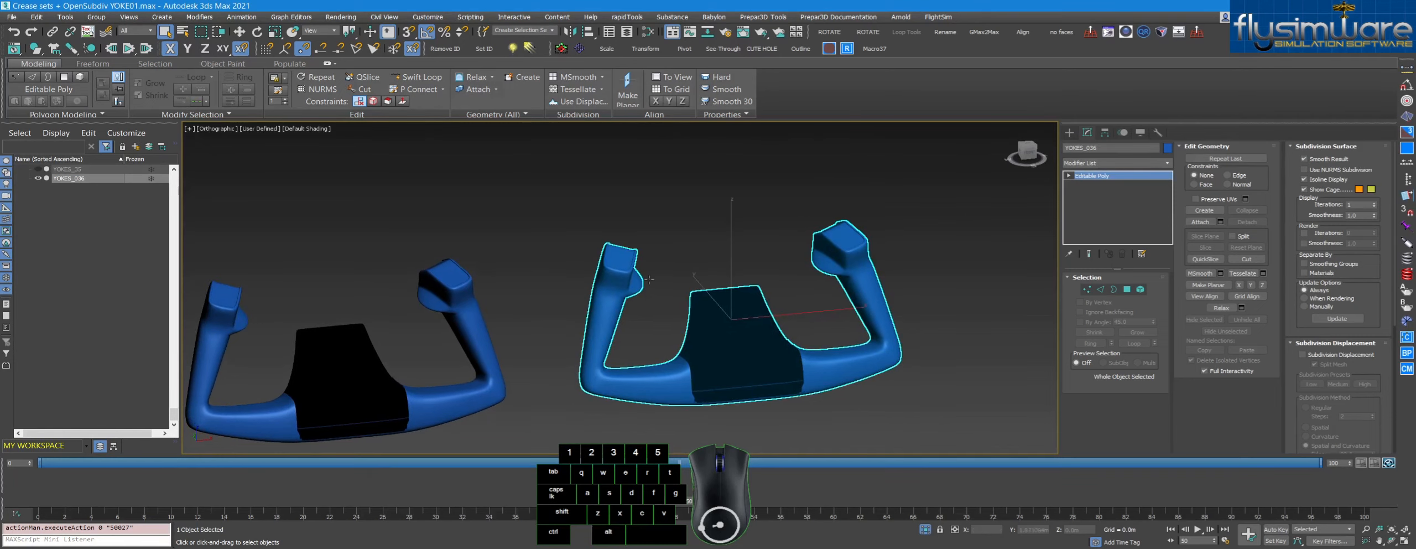
Step: Delete the collapsed yoke copy and clear the selection
scroll(938, 212, down, 3)
click(916, 230)
click(894, 235)
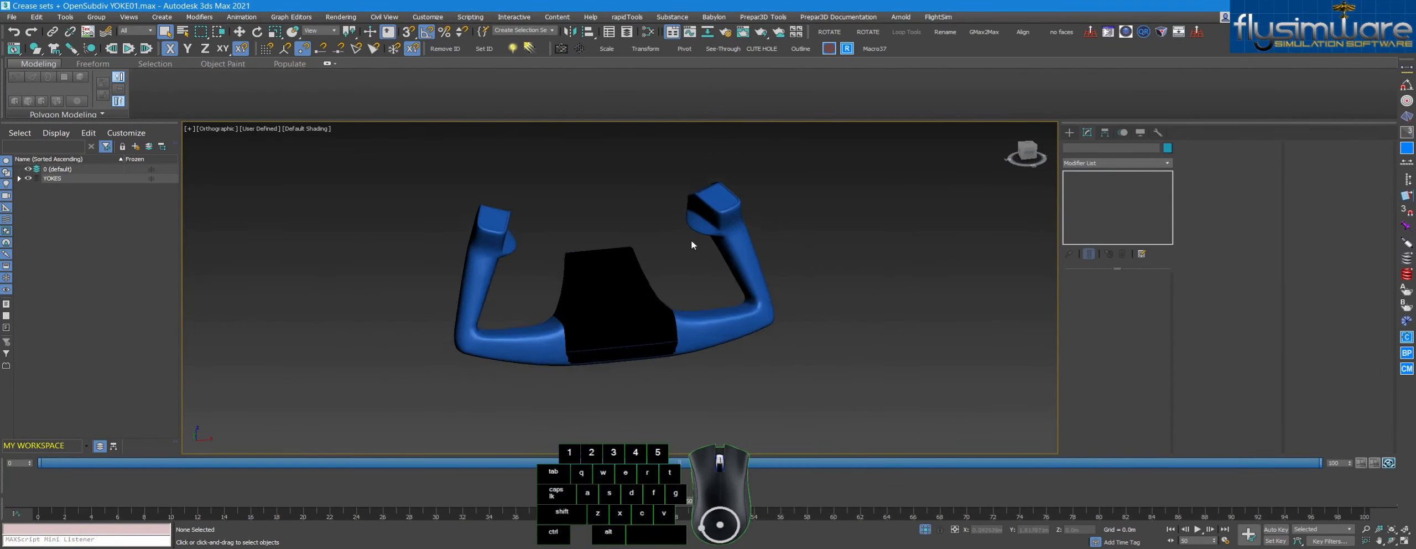
Step: Frame the original yoke and unhide all of the remaining yoke parts
click(693, 239)
key(z)
alt+middle_drag(786, 227, 442, 254)
right_click(544, 231)
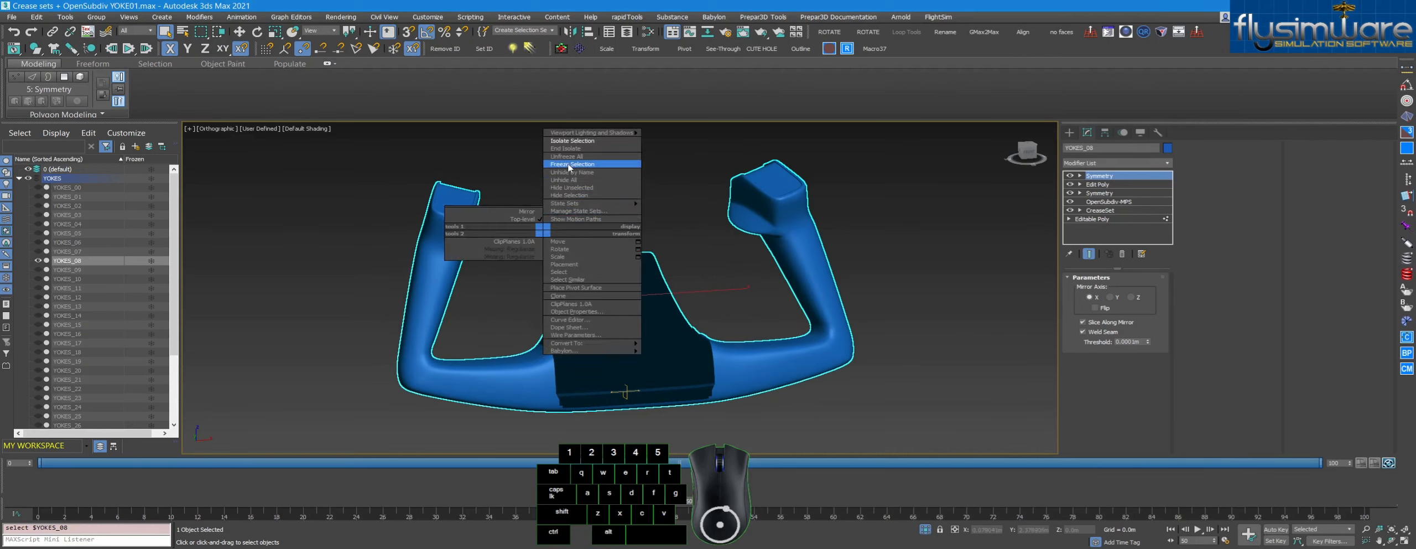
click(574, 179)
Step: On the central hub, switch off both Symmetry modifiers and the Edit Poly between them, with edged faces displayed
click(629, 293)
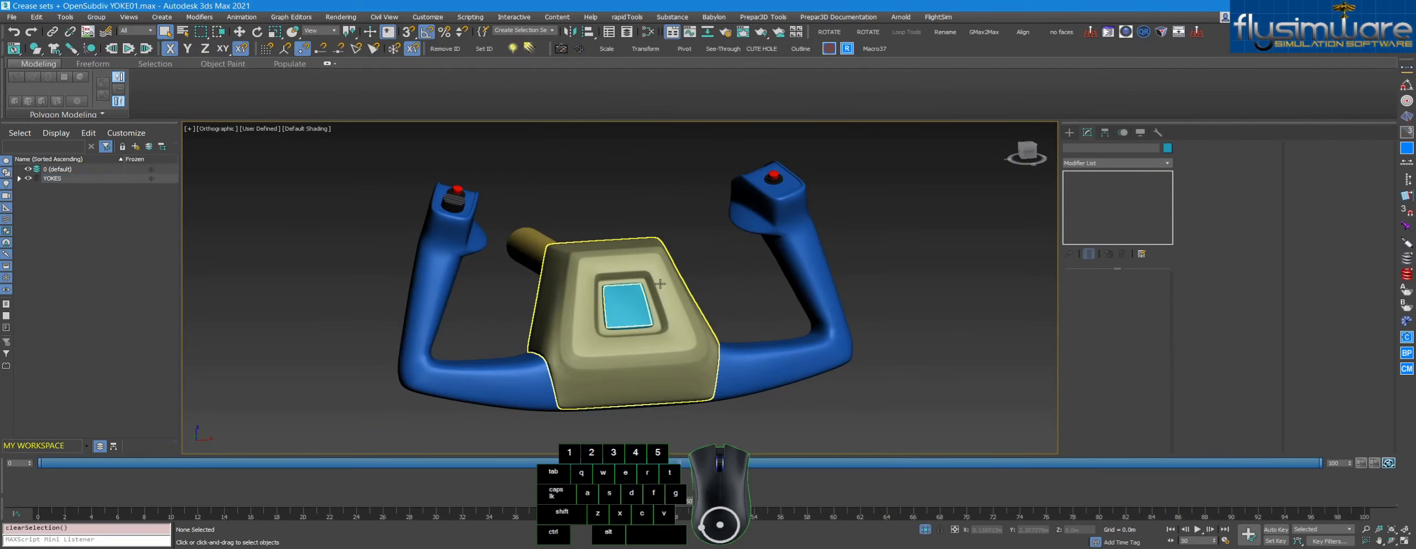
alt+middle_drag(630, 293, 992, 253)
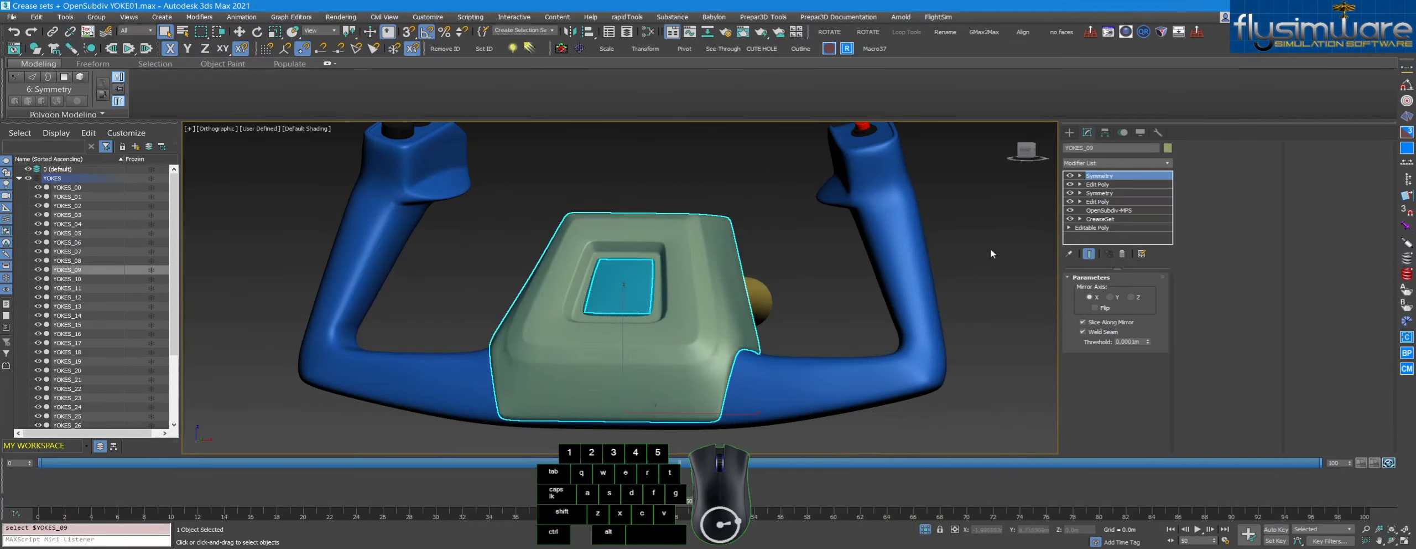
click(1071, 184)
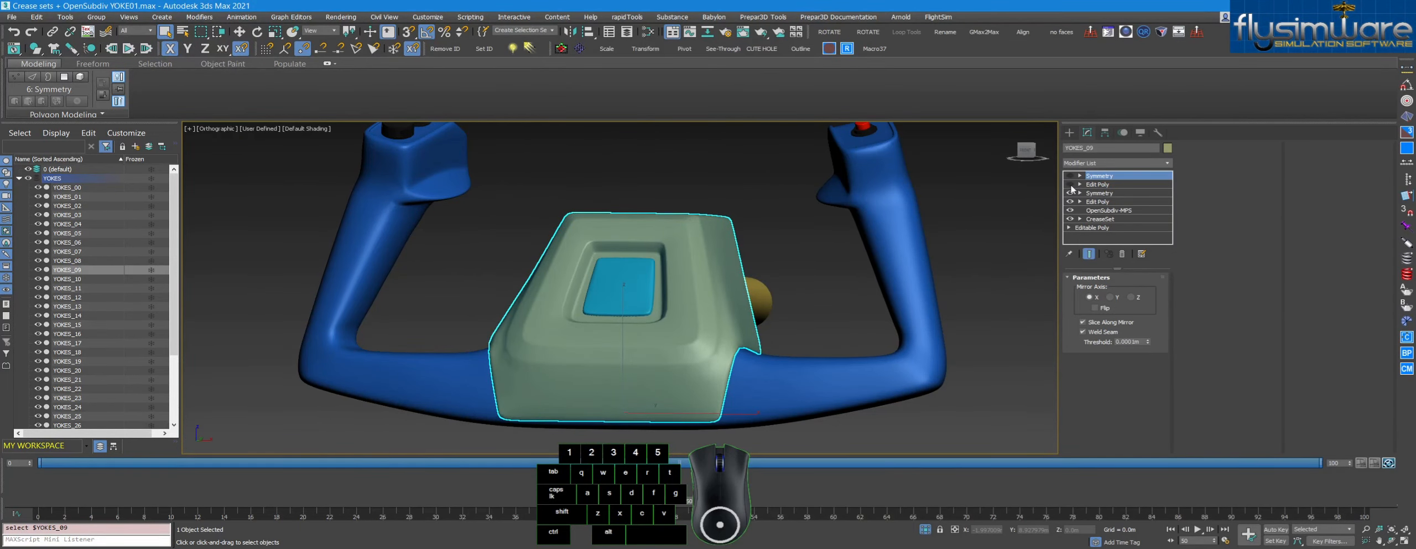
key(F4)
click(1070, 193)
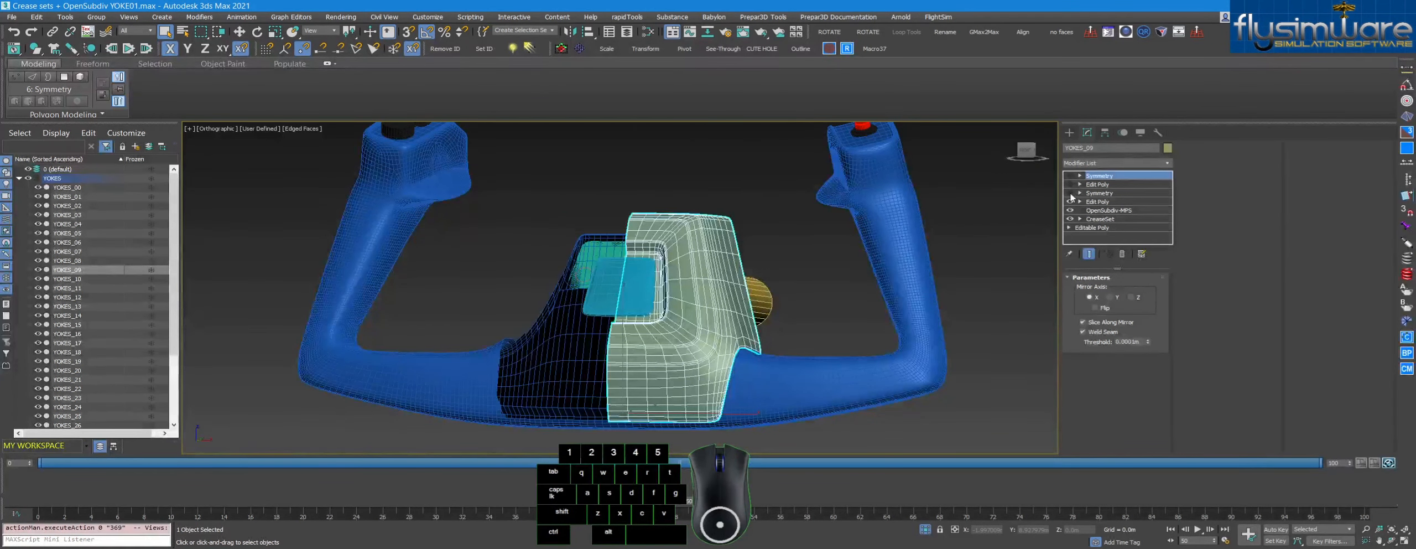
Step: Toggle the hub's lower Edit Poly modifier off and on, and examine its effect on the mesh around the handle joint
click(1071, 201)
click(1071, 201)
click(1071, 201)
click(1071, 201)
scroll(811, 317, up, 5)
scroll(811, 317, up, 3)
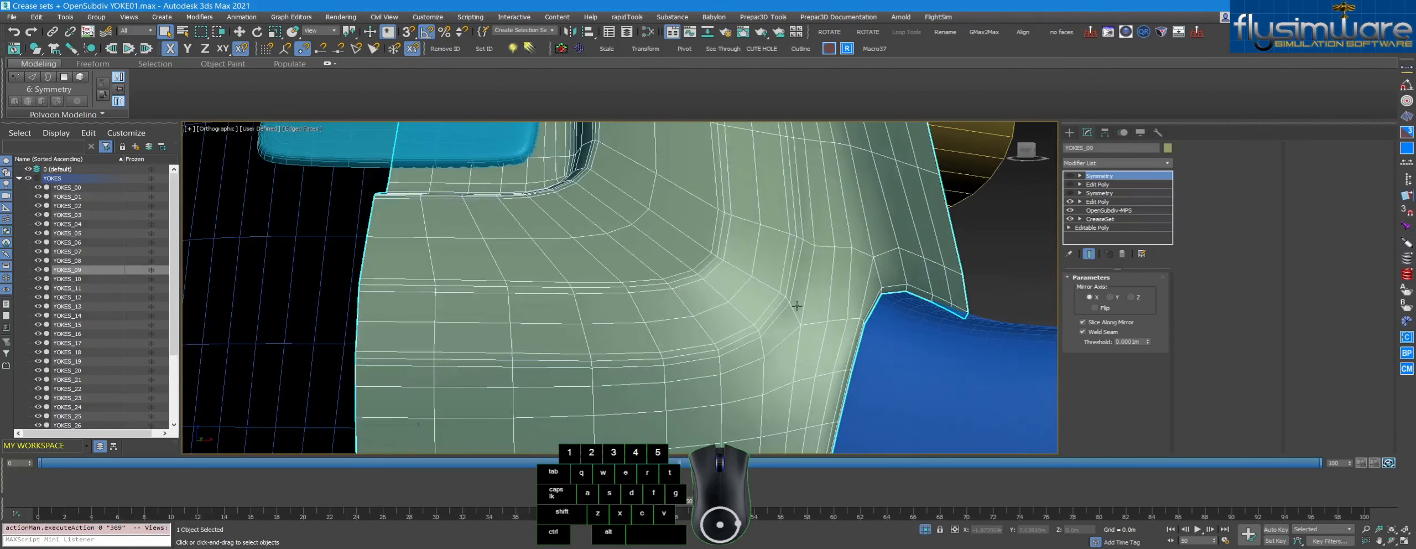
scroll(710, 257, down, 3)
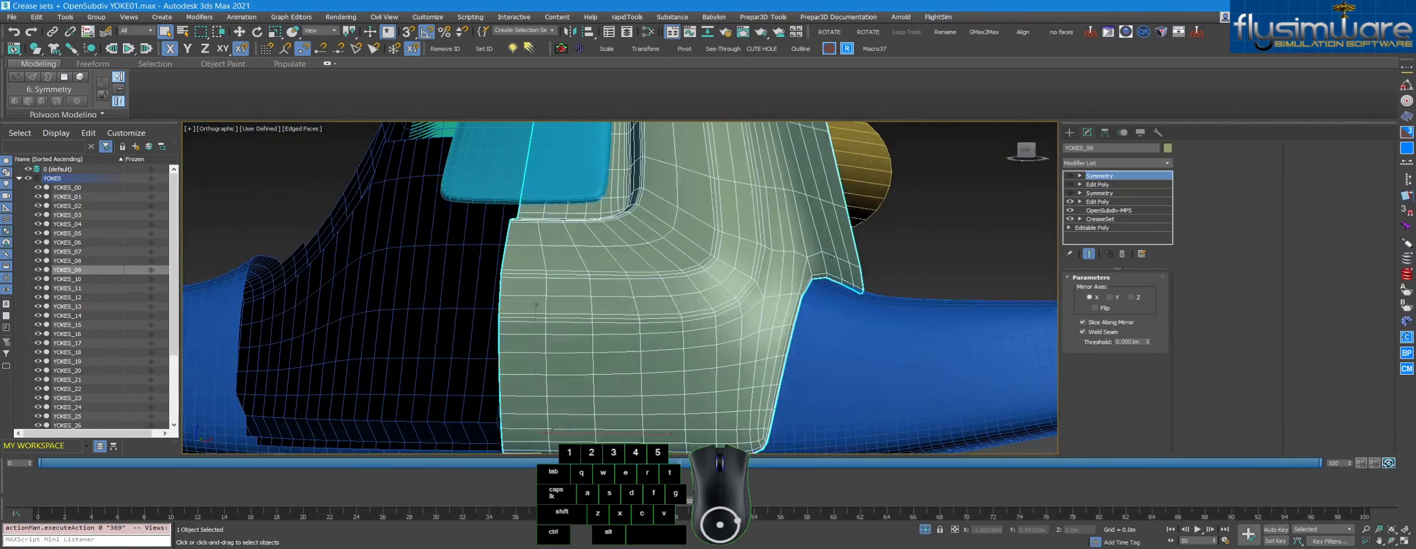
click(1071, 202)
click(1071, 201)
click(1071, 202)
click(1071, 201)
mouse_move(1054, 202)
alt+middle_down()
mouse_move(757, 254)
mouse_move(1008, 213)
alt+middle_up()
click(1069, 203)
click(1069, 202)
alt+middle_drag(774, 326, 819, 287)
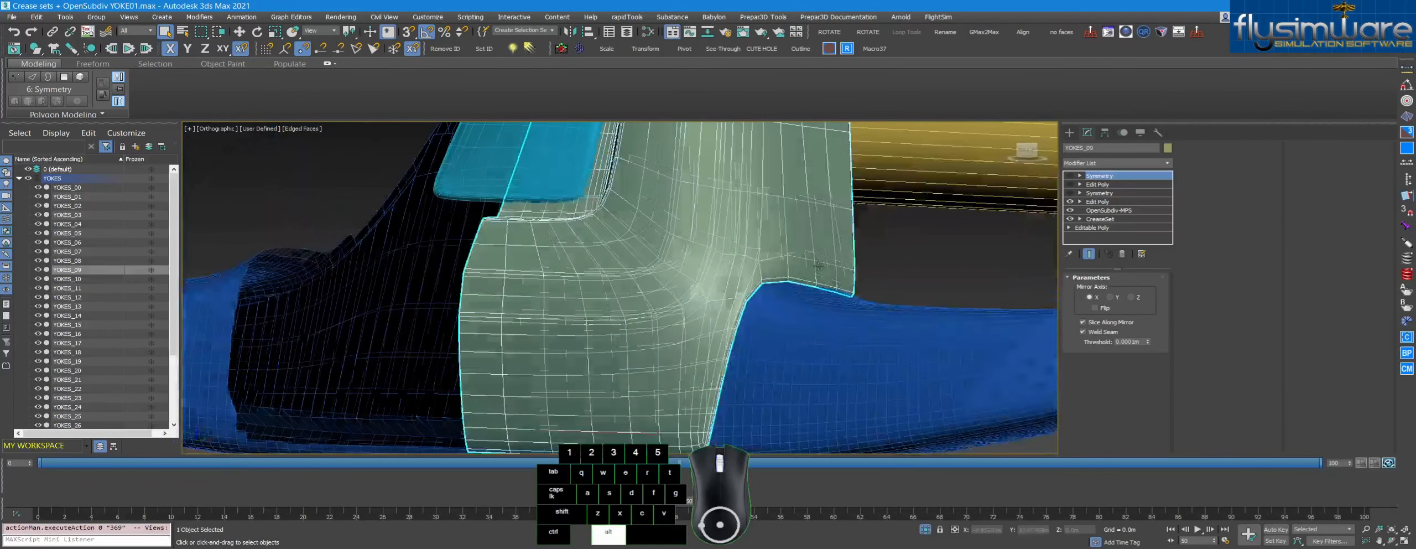
Step: Switch off the hub's lower Edit Poly and OpenSubdiv modifiers to expose the low-poly half
click(1070, 202)
scroll(900, 265, down, 3)
alt+middle_drag(919, 254, 985, 241)
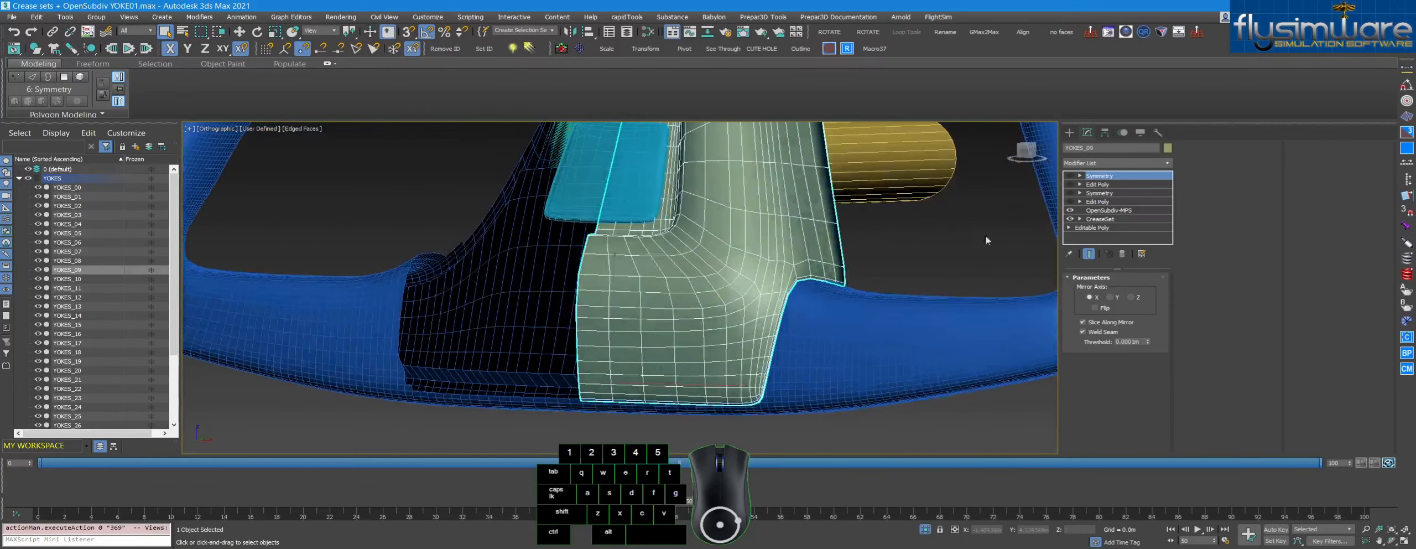
click(1071, 204)
click(1071, 211)
Step: Toggle the hub's OpenSubdiv modifier repeatedly to compare the low-poly half with its smoothed version
alt+middle_drag(775, 266, 836, 275)
scroll(741, 257, down, 3)
scroll(686, 263, up, 4)
click(1069, 210)
click(1069, 210)
click(1070, 211)
click(1069, 211)
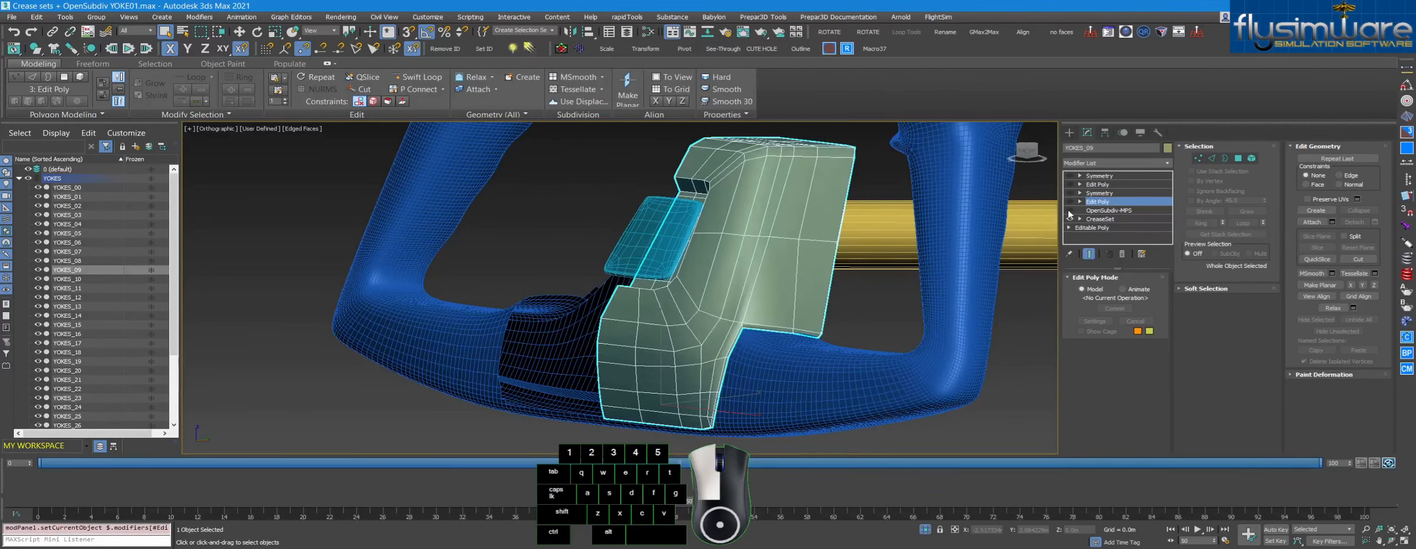
Step: Switch the hub's OpenSubdiv modifier back on and open its CreaseSet modifier to examine the small curve, Large curve and Back sets
click(1070, 211)
click(1099, 219)
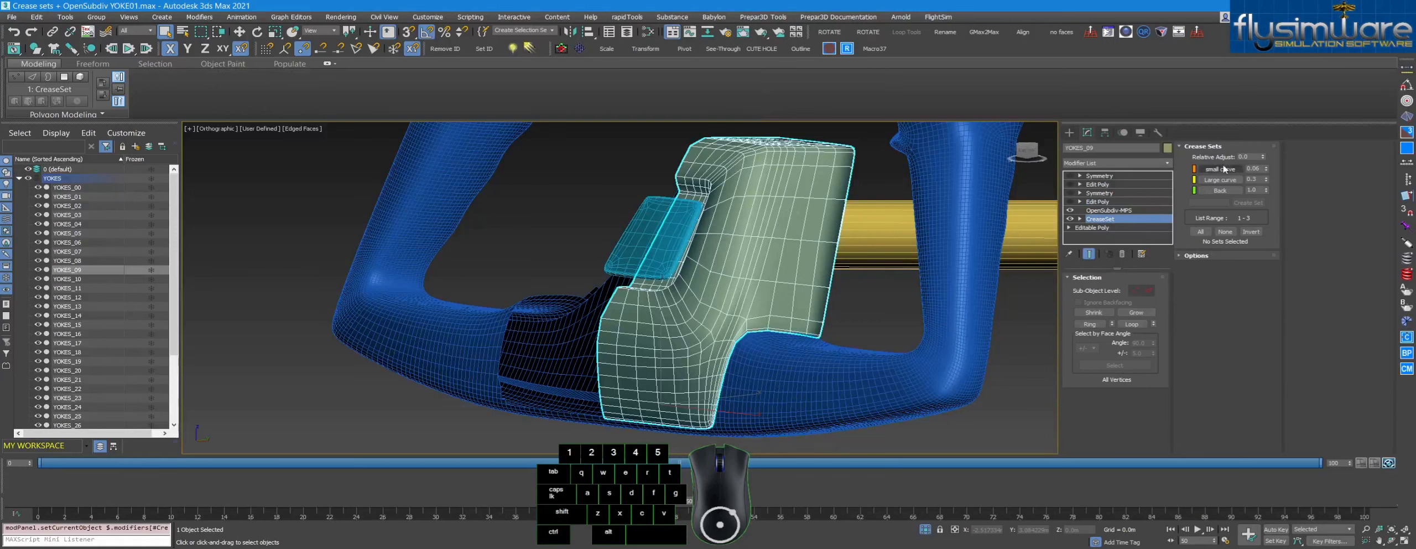
alt+middle_drag(1028, 216, 1089, 212)
Step: Re-enable the hub's two Edit Poly and two Symmetry modifiers, clear the selection and hide the edged faces
click(1070, 201)
click(1070, 193)
click(1071, 184)
click(1070, 176)
scroll(863, 249, down, 3)
mouse_move(833, 261)
alt+middle_down()
mouse_move(863, 247)
mouse_move(766, 291)
alt+middle_up()
click(865, 242)
key(F4)
Step: Select individual parts of the assembled yoke, including the shaft behind the hub, and inspect them from several angles
middle_drag(945, 264, 875, 269)
scroll(875, 269, down, 1)
click(664, 330)
mouse_move(664, 329)
alt+middle_down()
mouse_move(724, 338)
mouse_move(708, 330)
mouse_move(781, 316)
mouse_move(730, 330)
alt+middle_up()
click(824, 328)
click(660, 330)
click(477, 285)
alt+middle_drag(479, 286, 396, 299)
alt+middle_drag(520, 296, 412, 293)
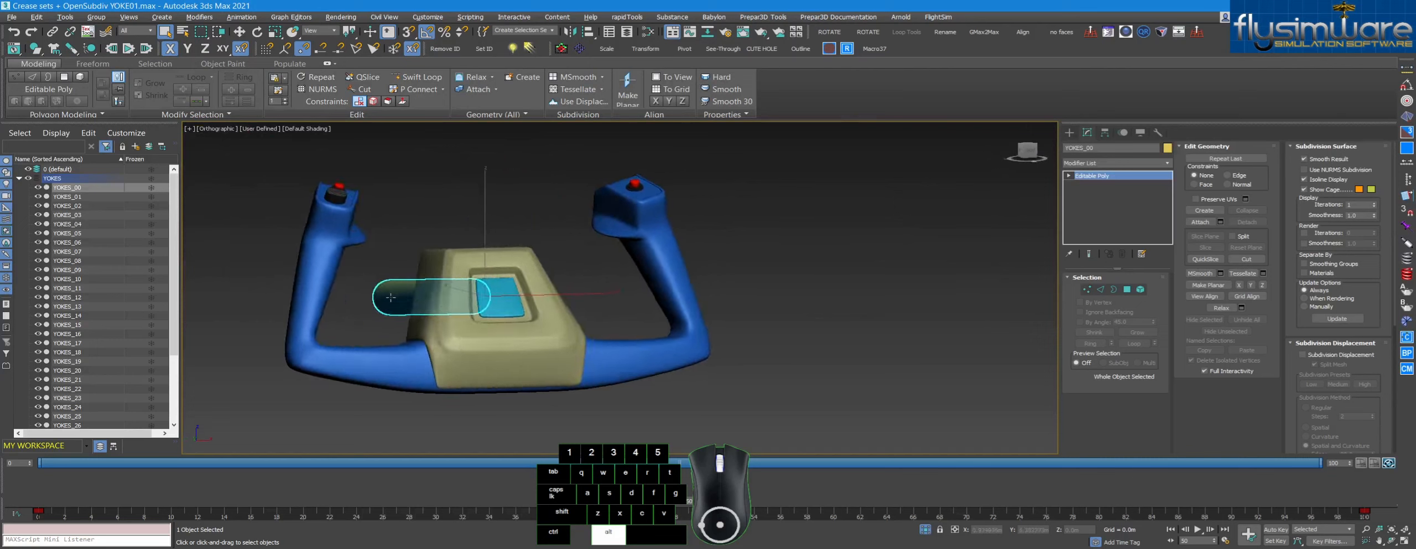
Step: Clear the selection and examine the finished blue yoke close up and alongside the black version
scroll(496, 287, down, 3)
alt+middle_drag(496, 287, 544, 288)
click(594, 275)
scroll(594, 275, up, 3)
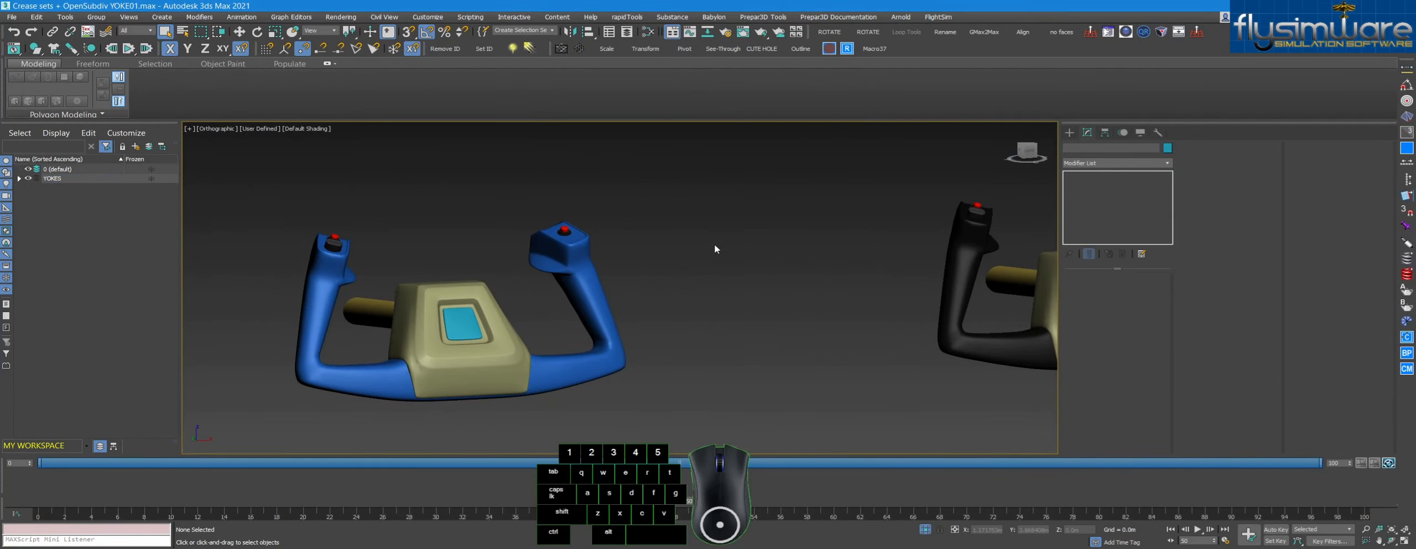
alt+middle_drag(702, 265, 639, 304)
scroll(638, 304, up, 3)
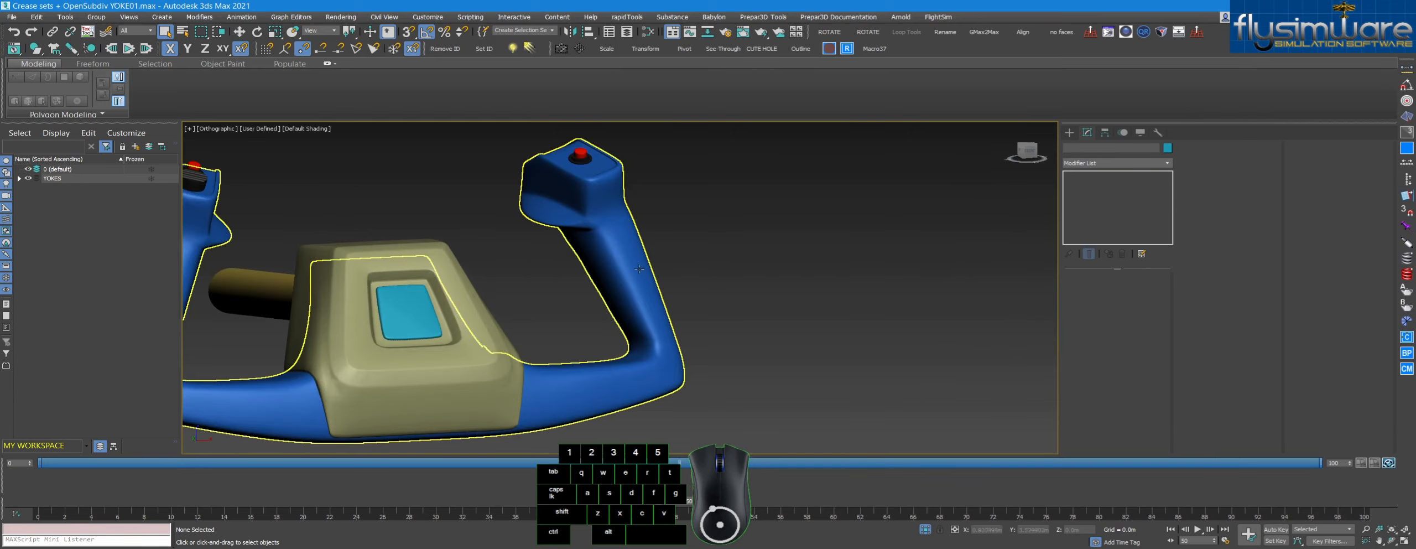
middle_drag(715, 244, 711, 254)
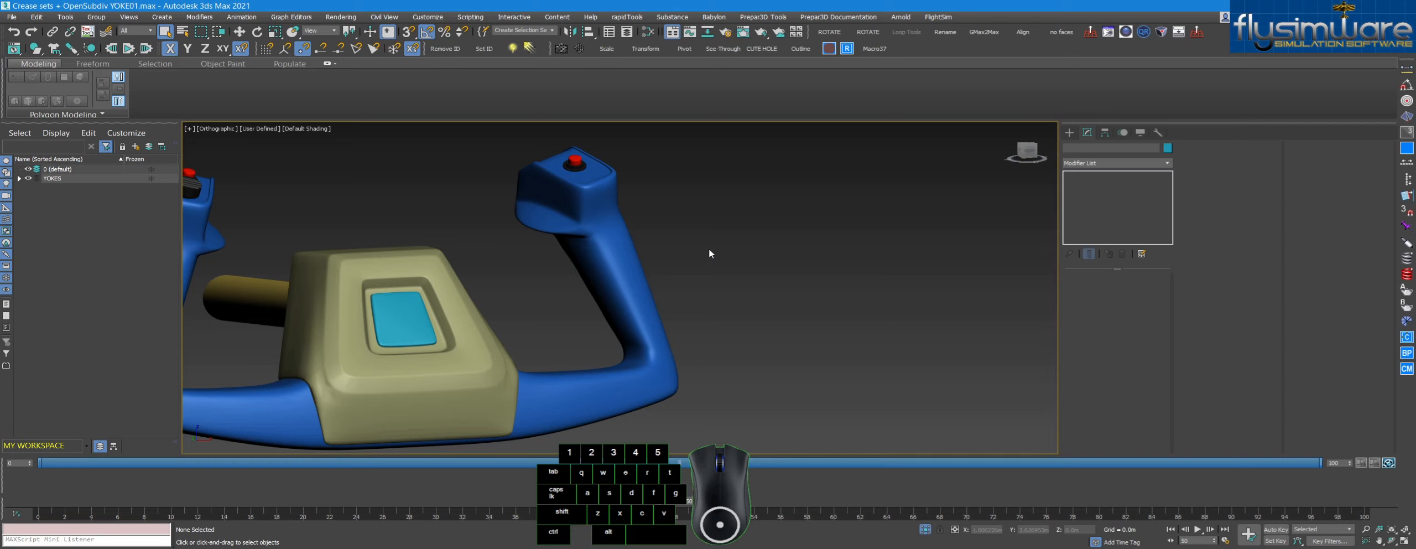
scroll(710, 253, down, 5)
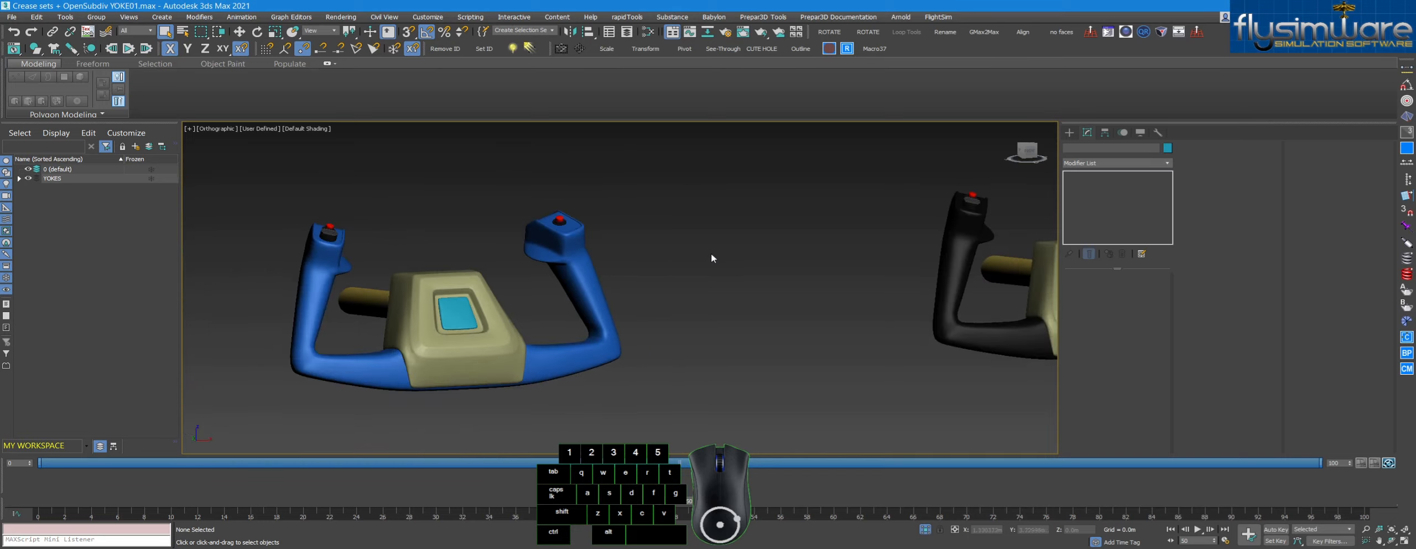